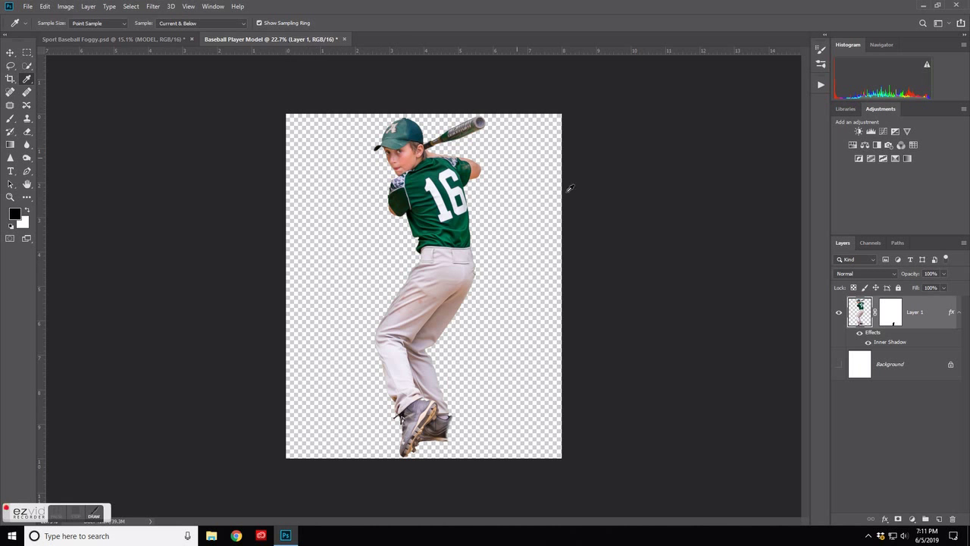
Step: Copy the cut-out player from the Baseball Player Model document into the foggy composite as Layer 18
mouse_move(858, 312)
mouse_down()
mouse_move(275, 118)
mouse_move(106, 34)
mouse_up()
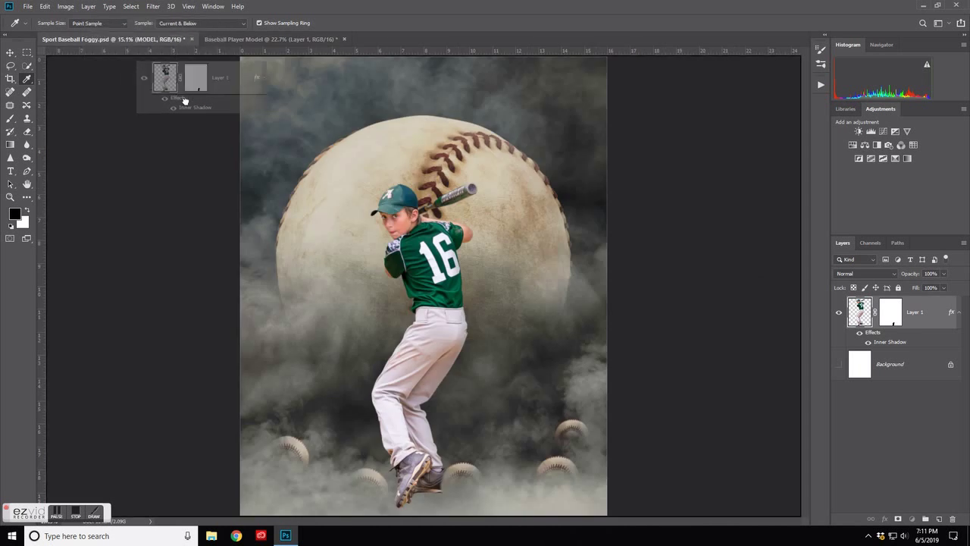
drag(104, 35, 490, 309)
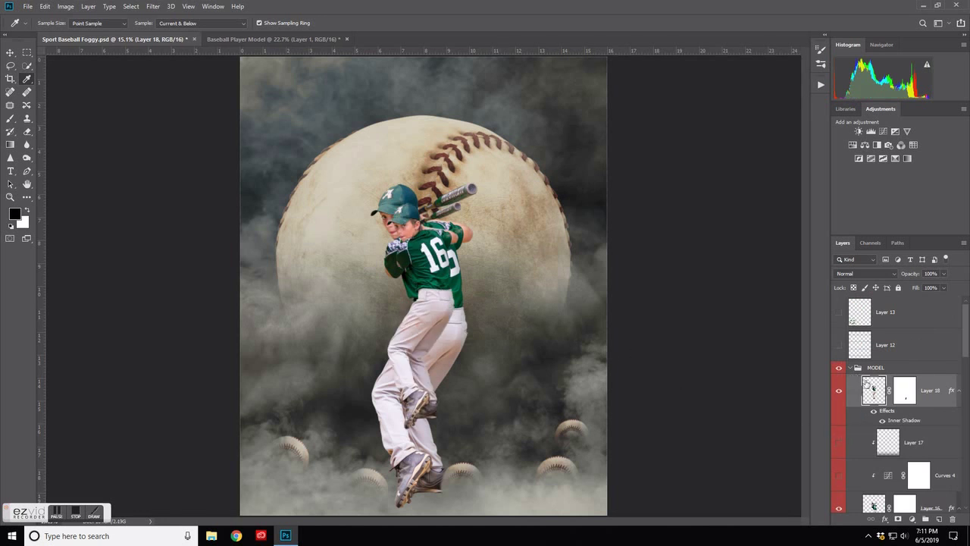
Step: Move Layer 18 above the MODEL group, then delete MODEL with its contents
drag(929, 388, 930, 368)
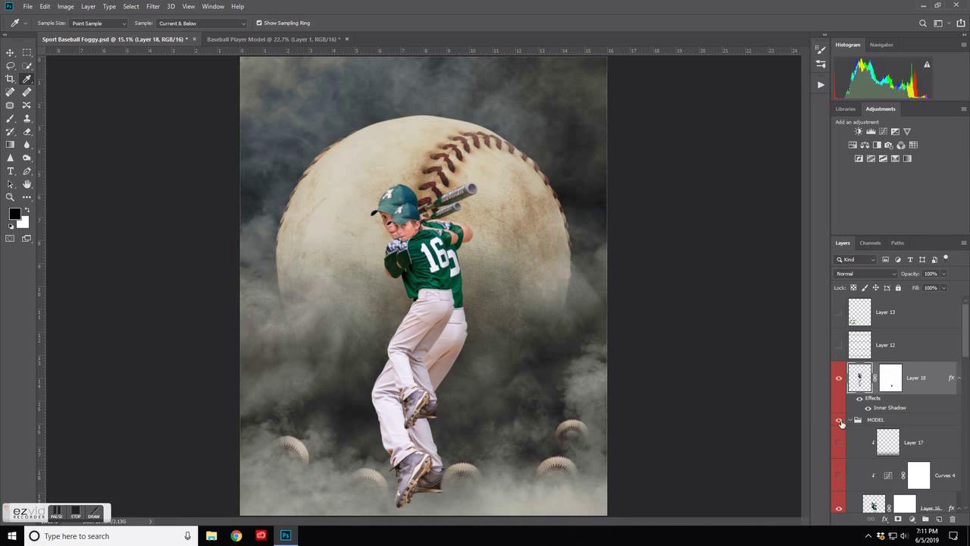
click(839, 421)
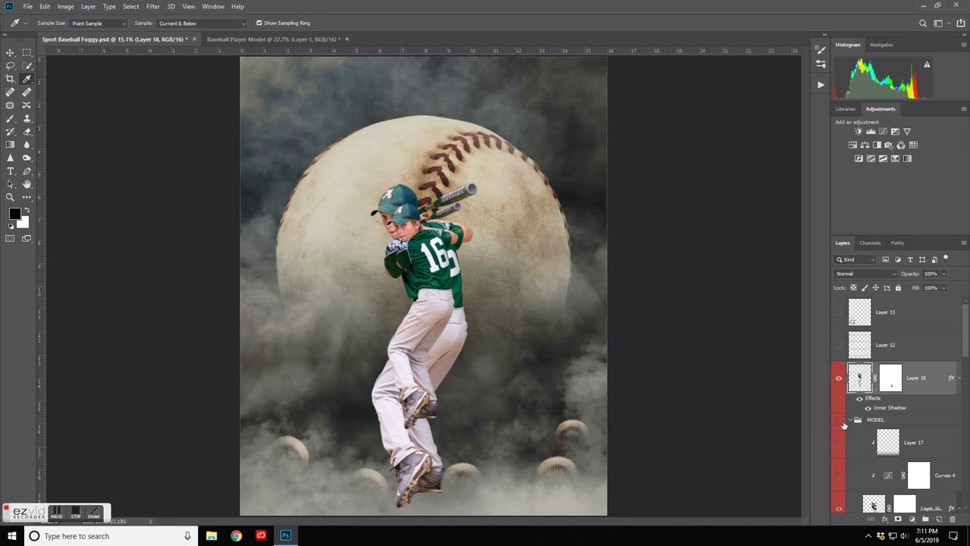
click(906, 421)
right_click(906, 421)
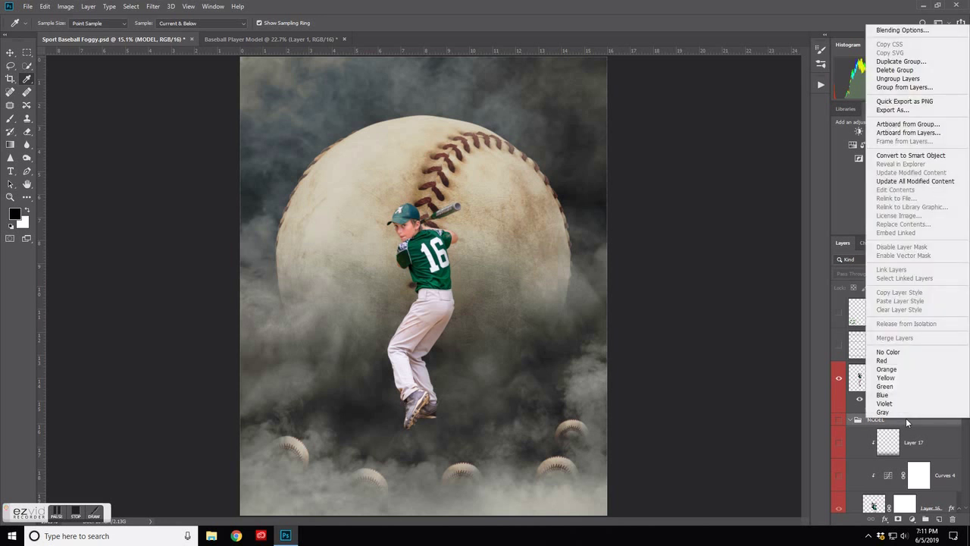
click(894, 70)
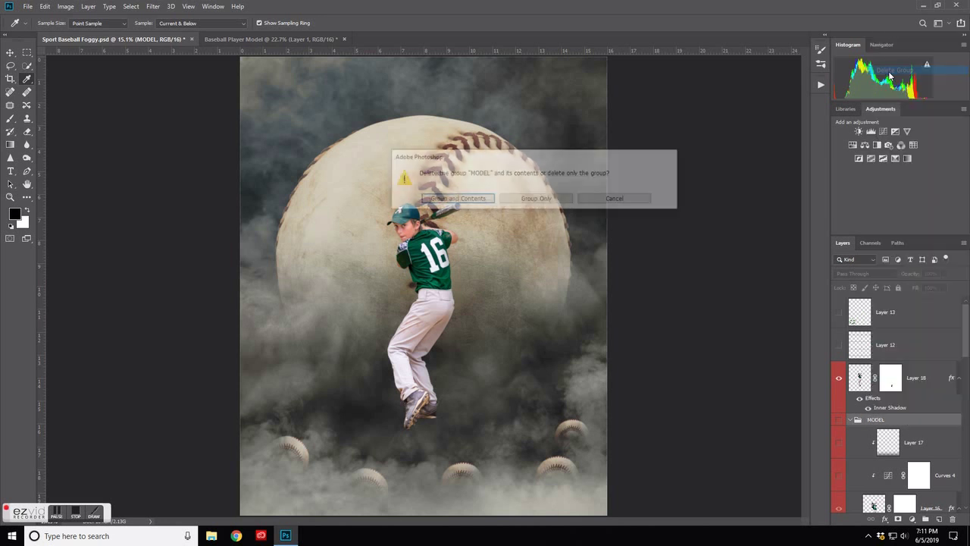
click(458, 200)
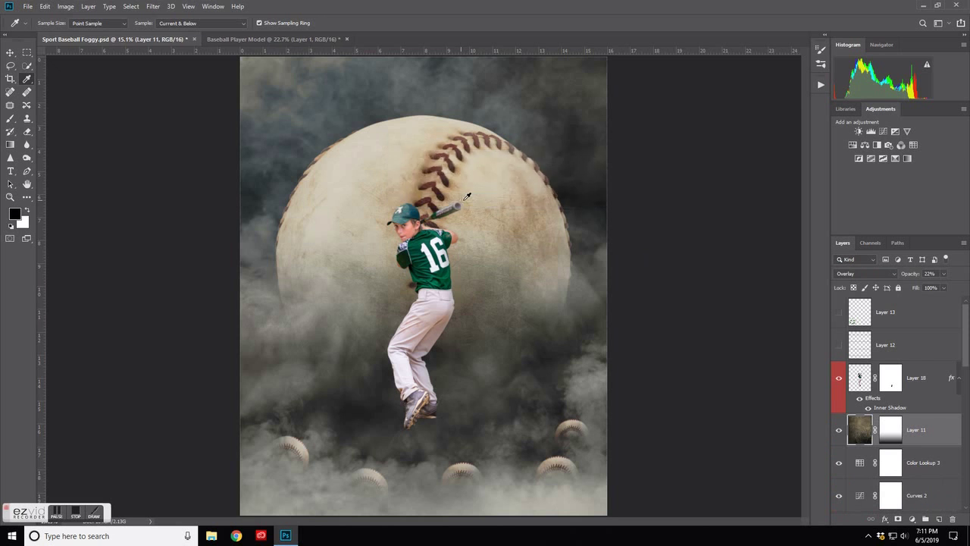
click(917, 376)
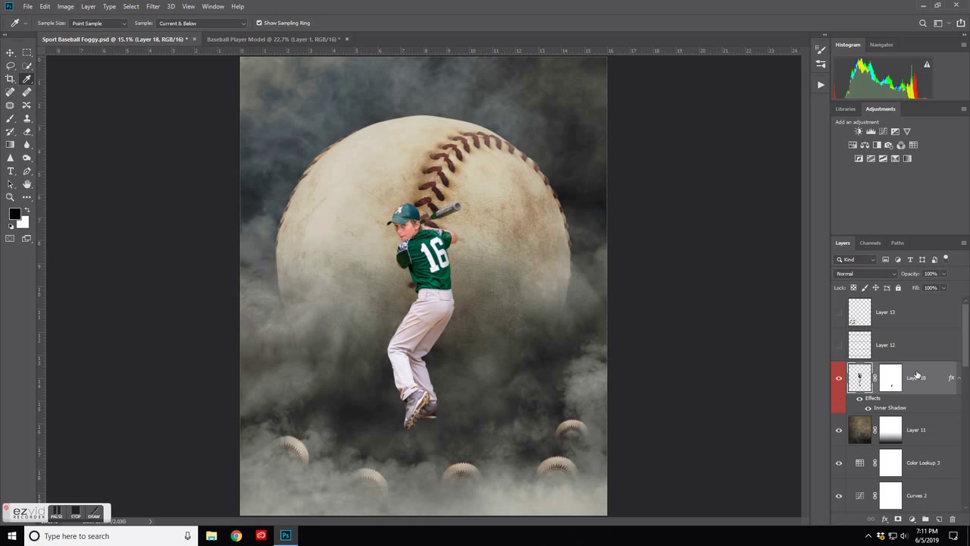
key(ctrl+t)
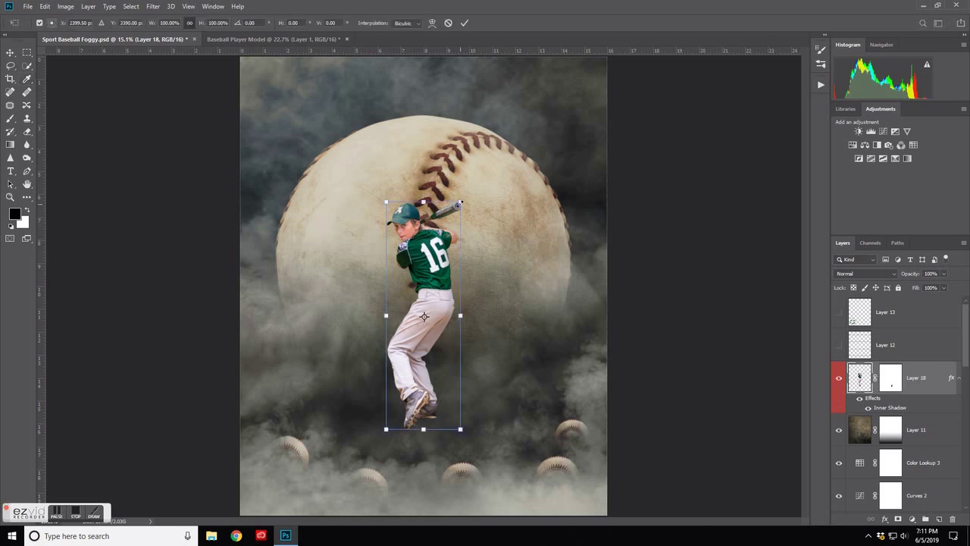
Step: Scale the player to about 146% and move him down among the foreground baseballs
drag(460, 203, 519, 105)
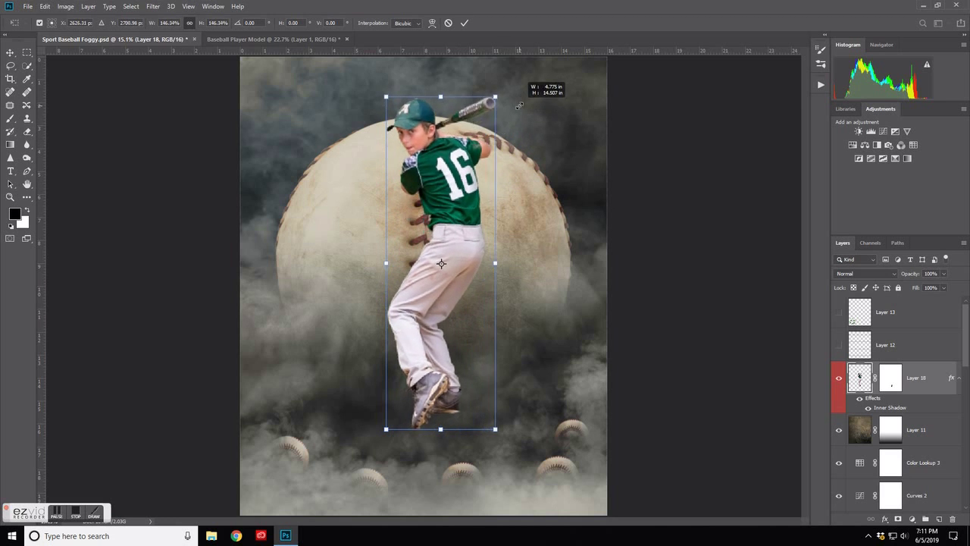
drag(470, 179, 456, 249)
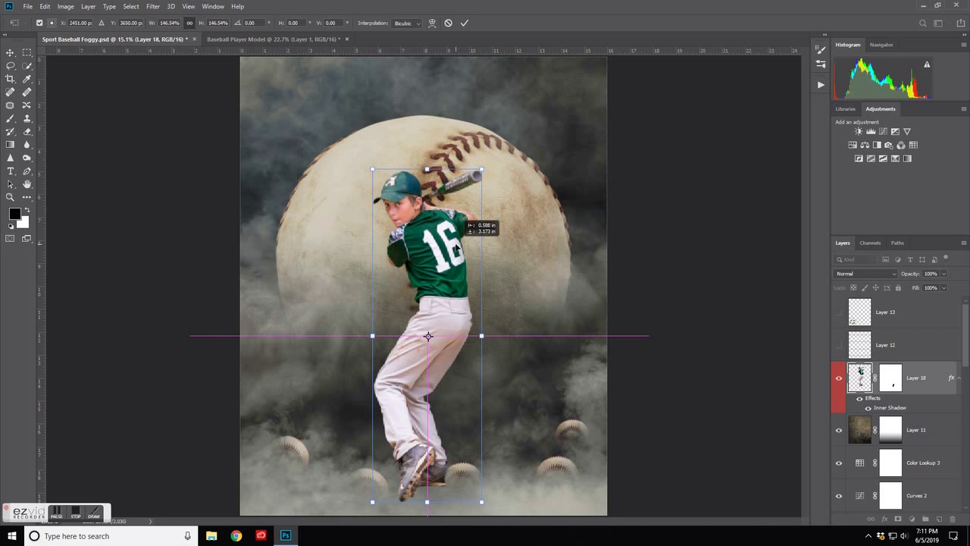
drag(455, 247, 456, 250)
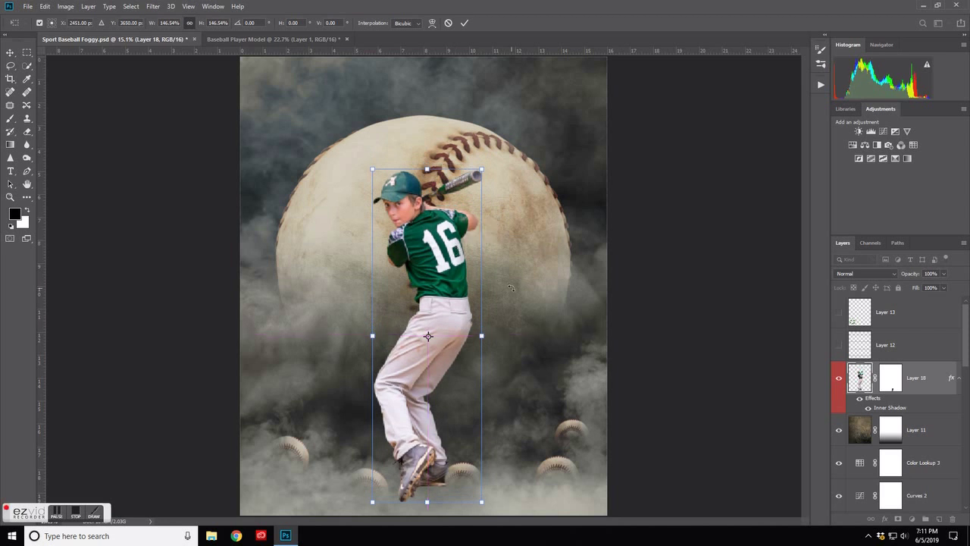
scroll(508, 290, down, 1)
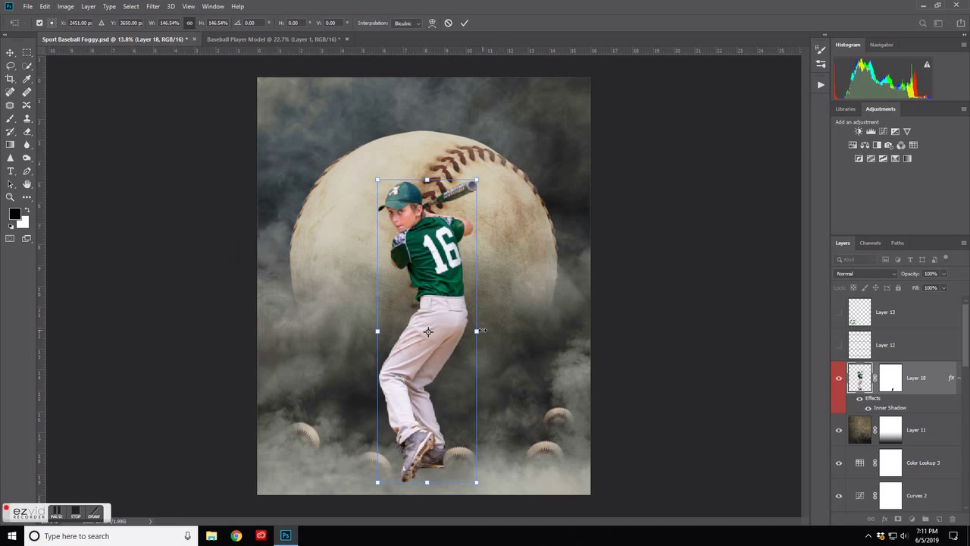
click(464, 23)
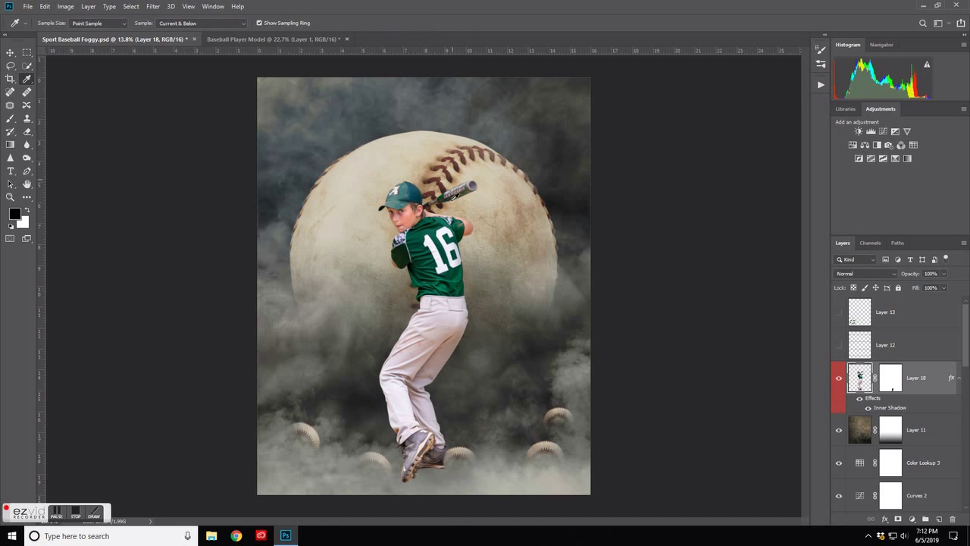
Step: Bring the player's legs into view and target Layer 18's layer mask
scroll(464, 354, up, 1)
scroll(463, 361, up, 1)
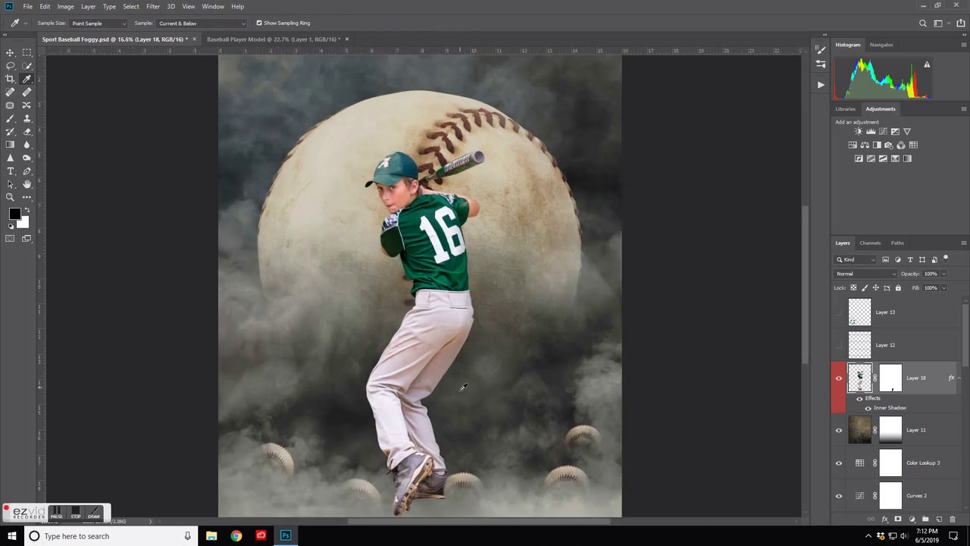
scroll(463, 387, up, 1)
drag(455, 353, 456, 285)
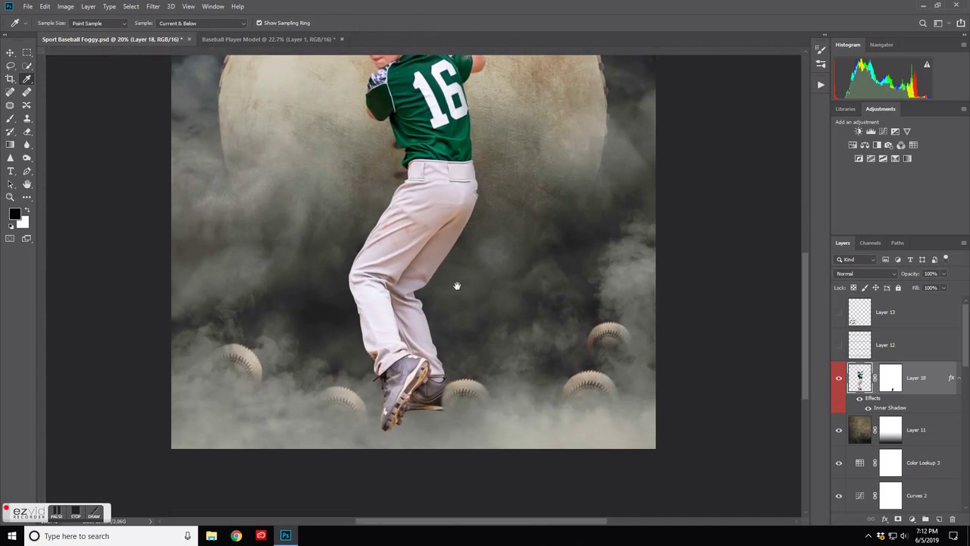
click(891, 389)
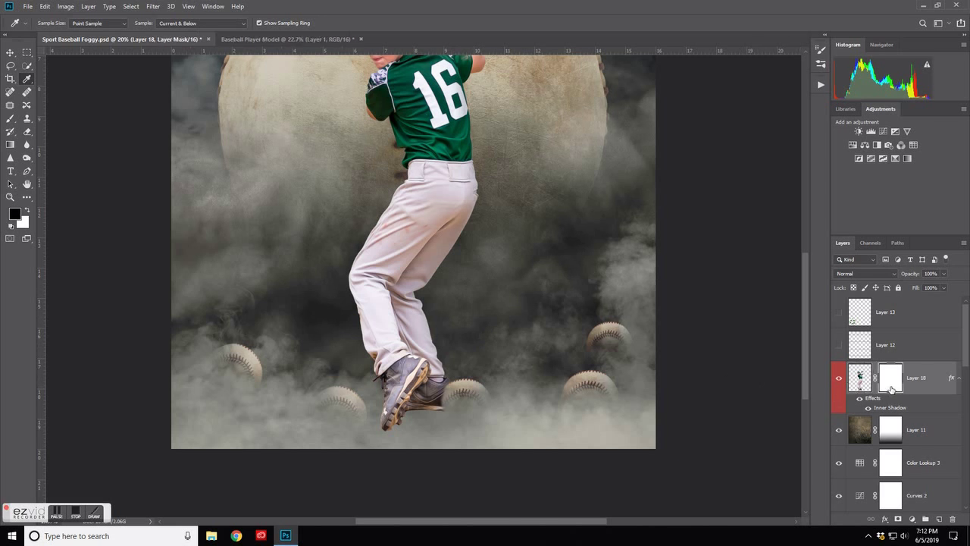
Step: Set a low-flow 134 px brush at 0% hardness with black to veil the shoes
click(11, 118)
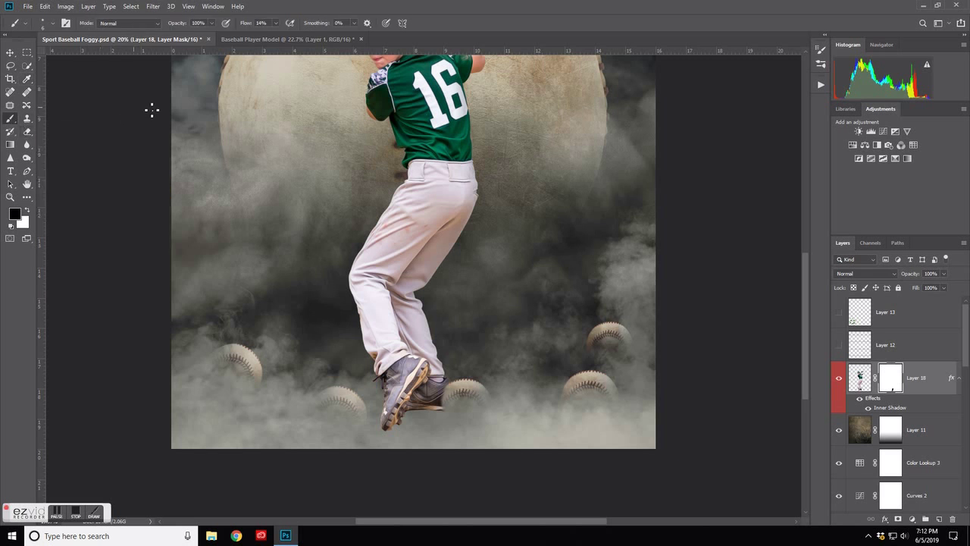
drag(245, 23, 260, 25)
scroll(454, 413, up, 2)
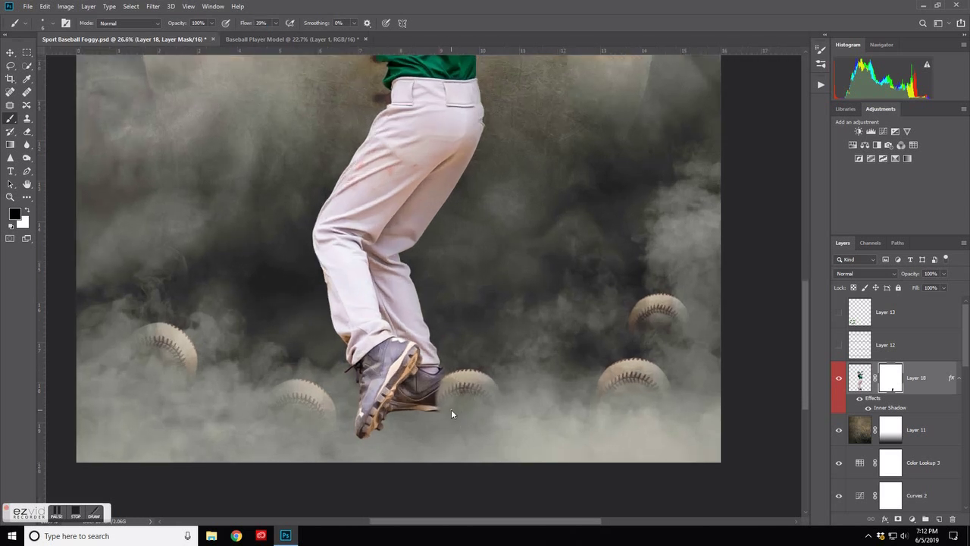
alt+right_click(451, 410)
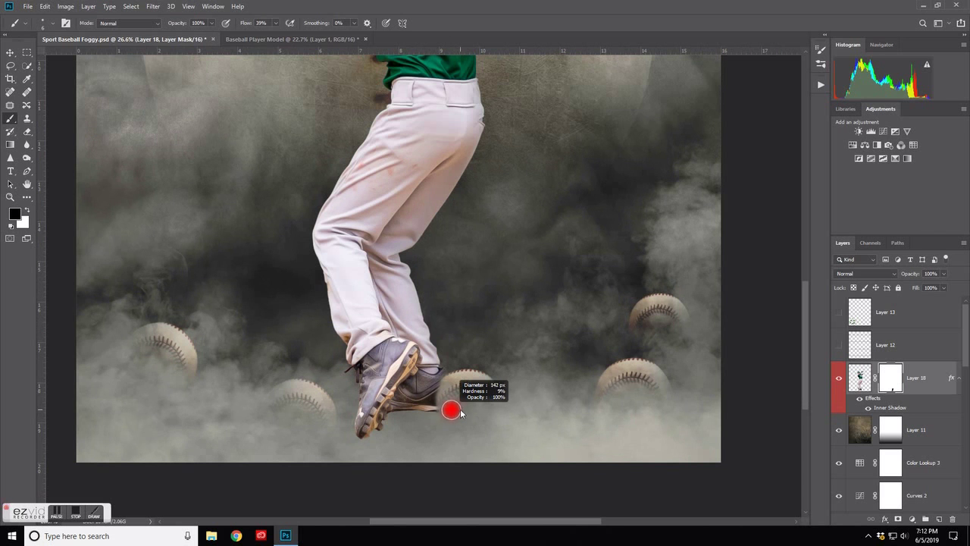
mouse_move(458, 413)
mouse_down()
mouse_move(459, 390)
mouse_move(426, 403)
mouse_move(446, 388)
mouse_move(429, 422)
mouse_move(451, 383)
mouse_move(440, 398)
mouse_move(436, 379)
mouse_up()
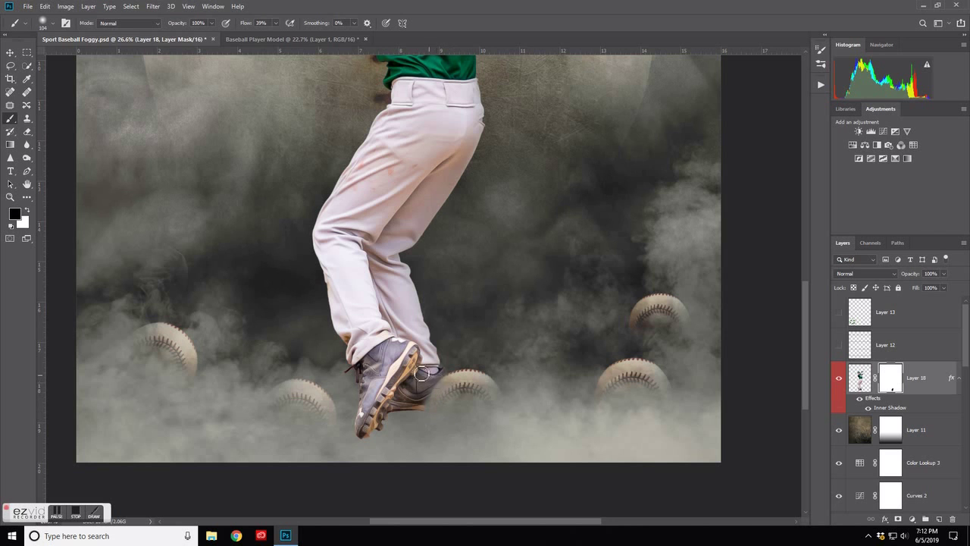
click(27, 212)
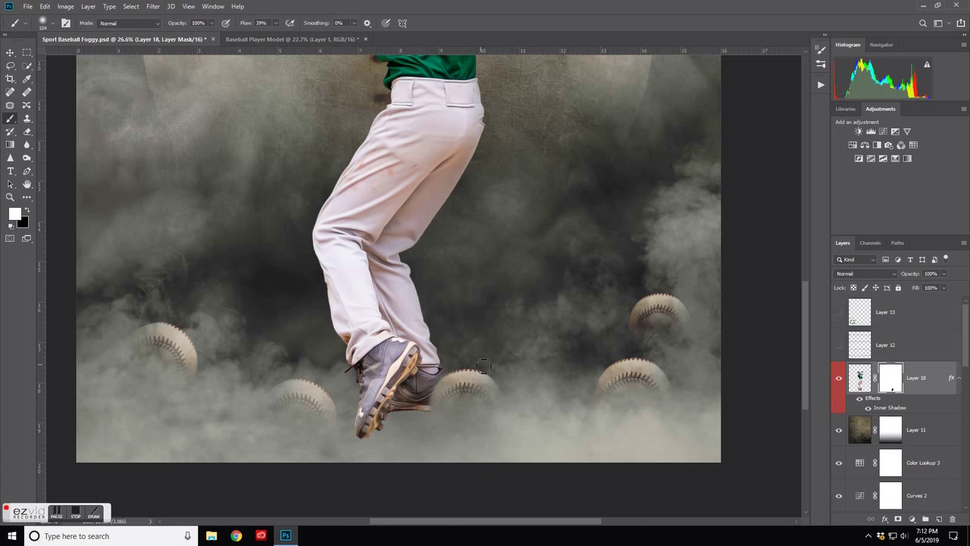
scroll(488, 364, down, 1)
scroll(489, 365, down, 1)
scroll(489, 365, down, 1)
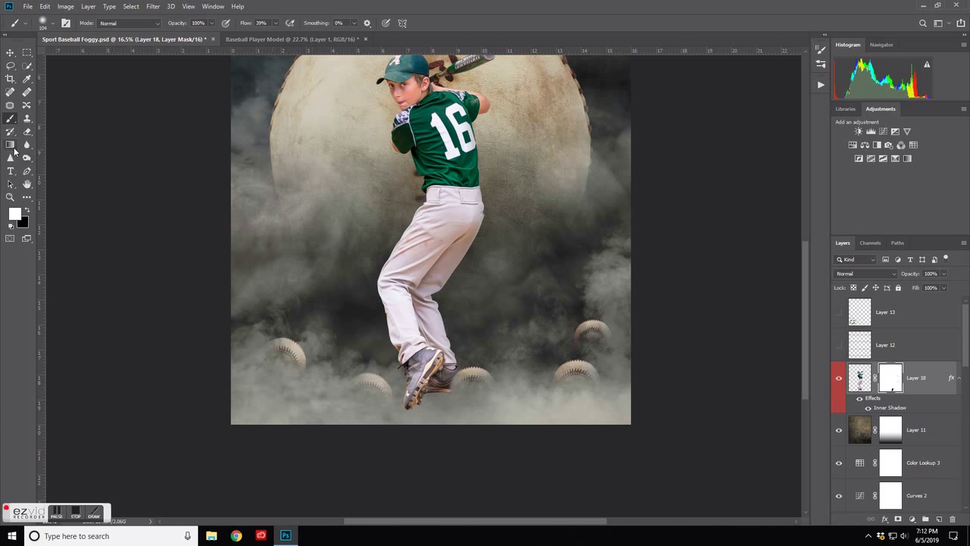
Step: Set up a black-to-transparent gradient at about 50% opacity
click(14, 149)
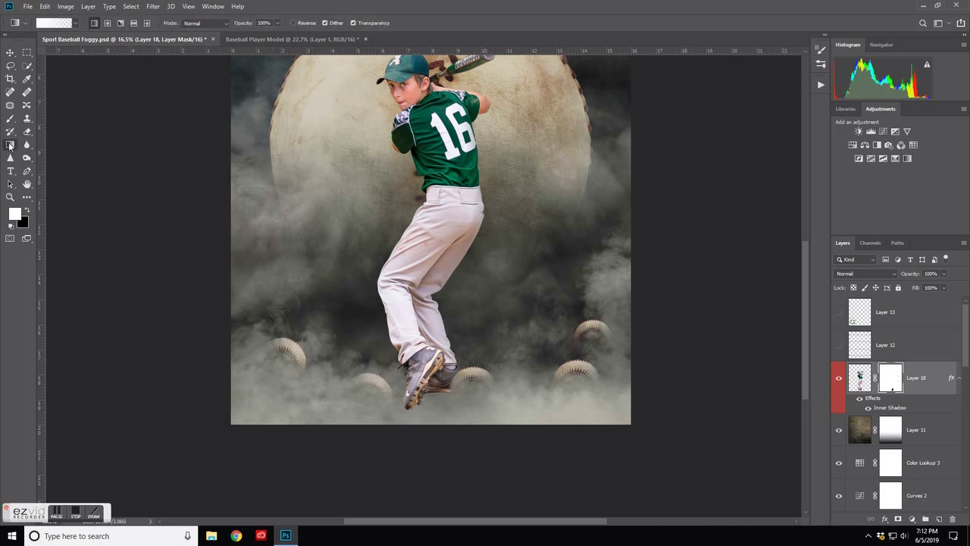
click(77, 23)
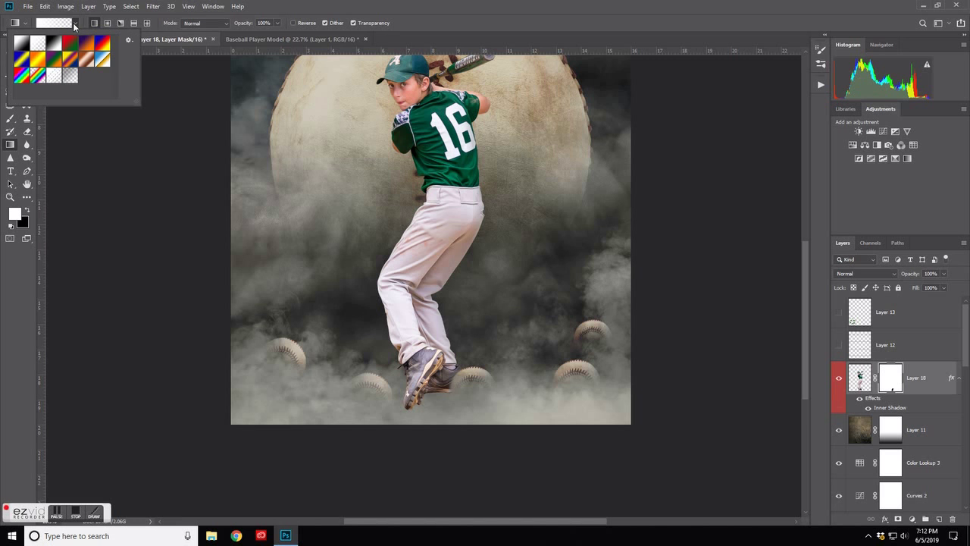
click(39, 45)
click(94, 23)
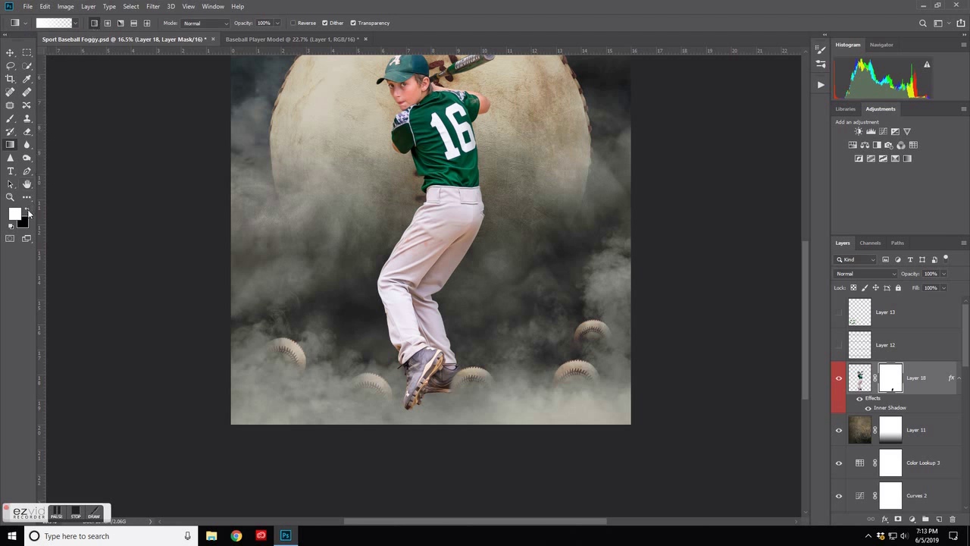
click(28, 212)
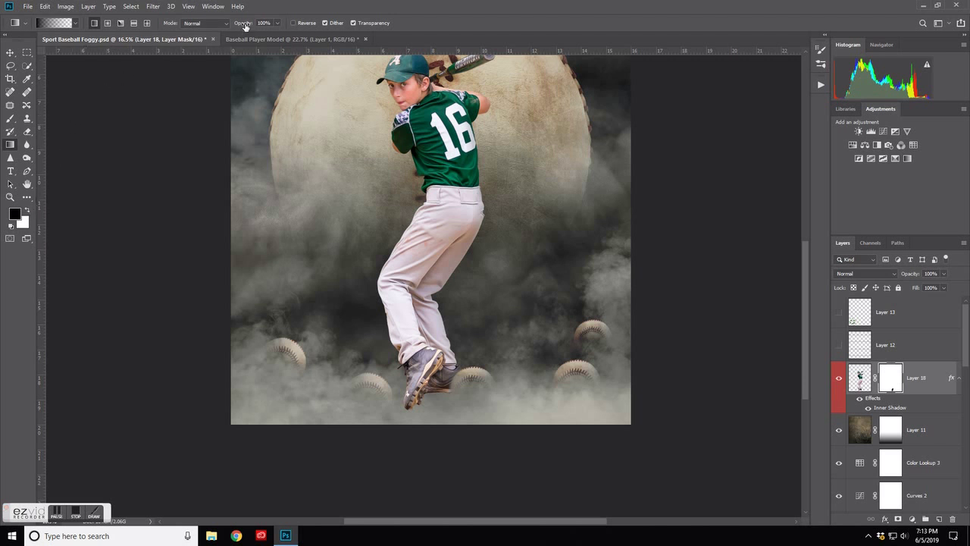
drag(244, 26, 219, 28)
Step: Drag four upward gradients on Layer 18's mask to fade the shoes into the fog
drag(430, 408, 426, 304)
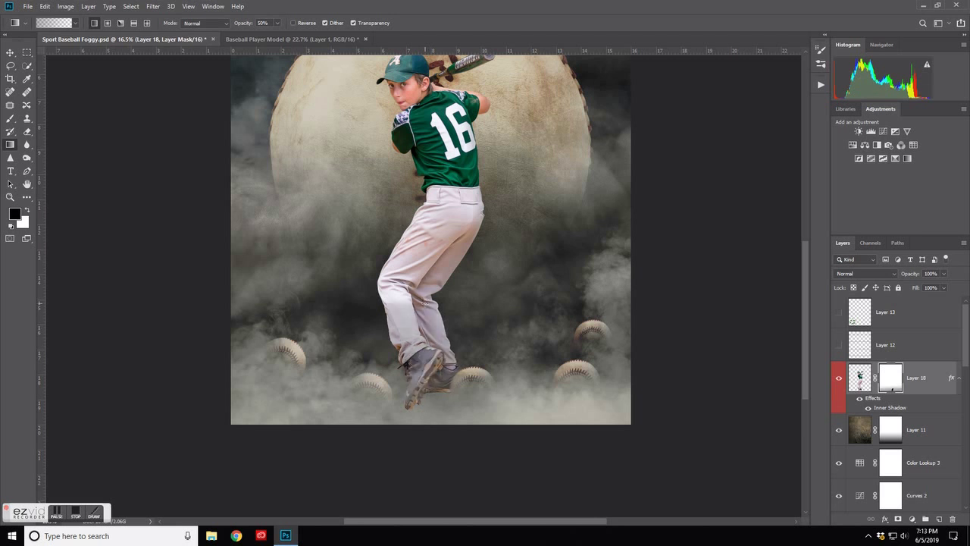
drag(440, 403, 438, 388)
drag(442, 410, 441, 388)
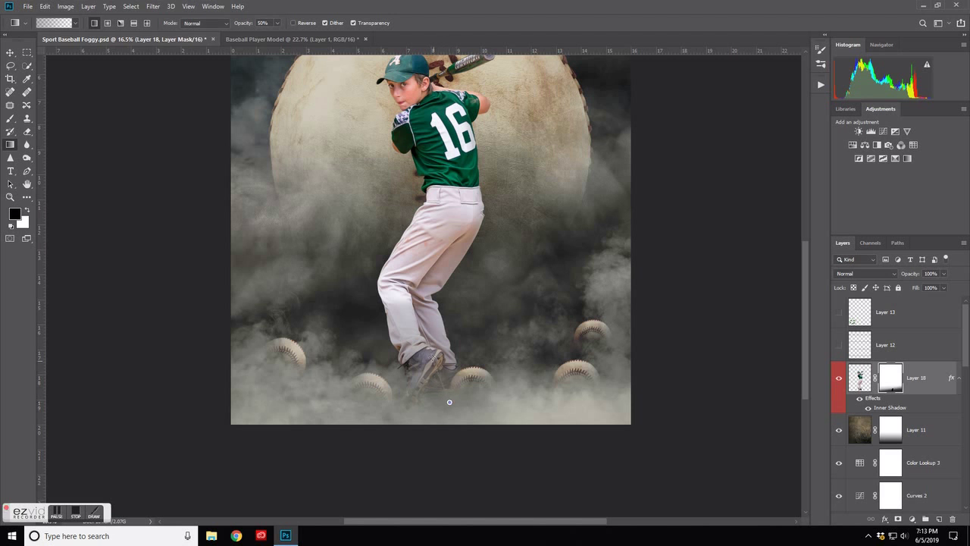
drag(449, 402, 446, 350)
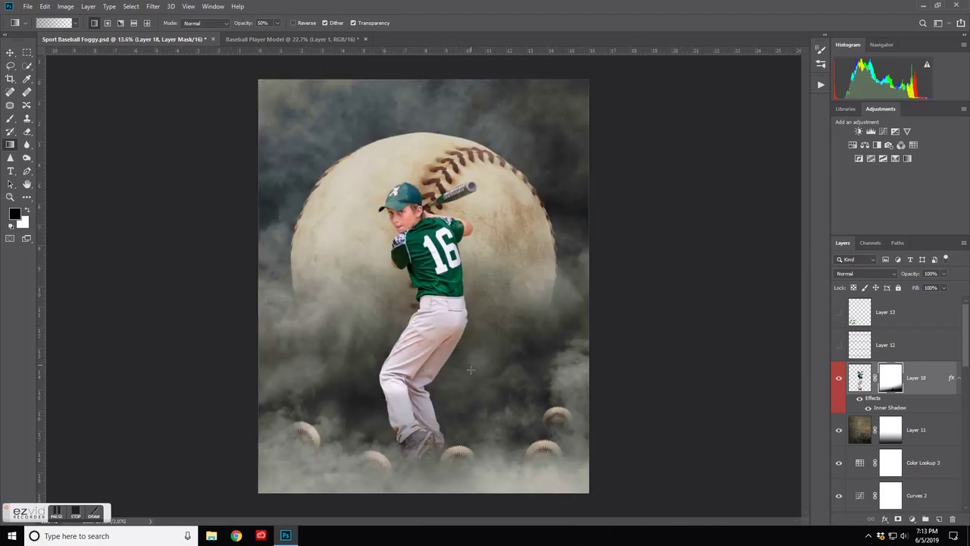
scroll(443, 431, up, 1)
scroll(443, 430, up, 1)
scroll(444, 430, up, 1)
key(ctrl+r)
scroll(443, 430, down, 1)
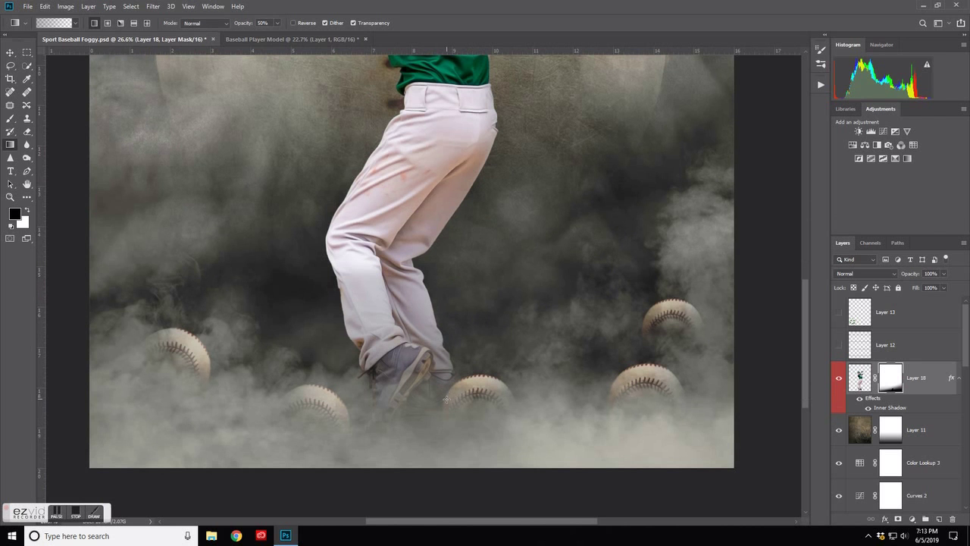
scroll(501, 370, down, 1)
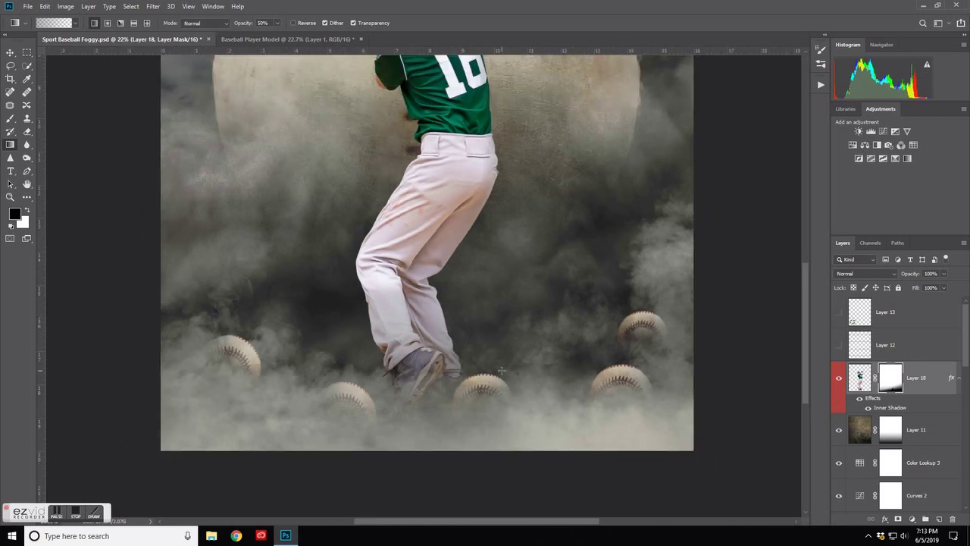
scroll(491, 343, down, 1)
scroll(482, 320, down, 1)
scroll(471, 264, down, 1)
scroll(471, 261, up, 1)
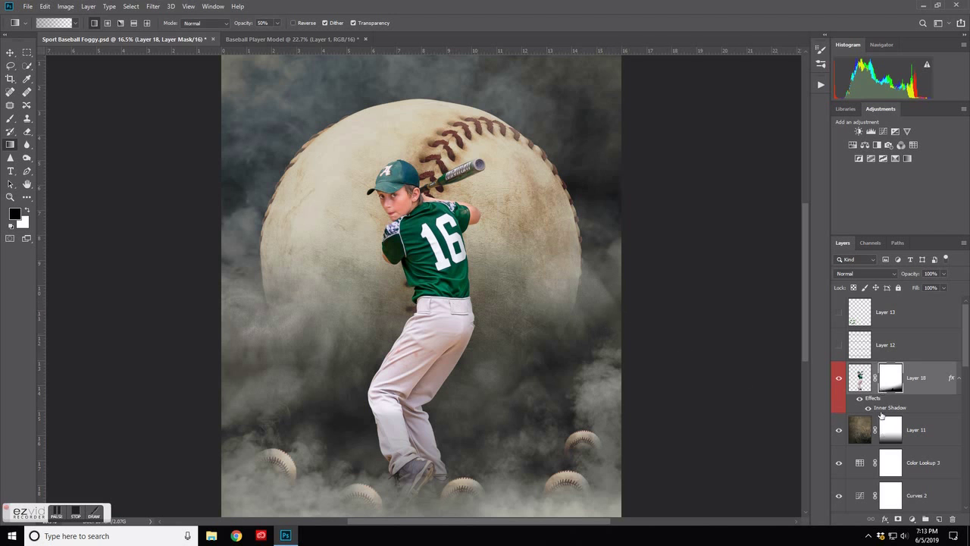
scroll(444, 355, up, 5)
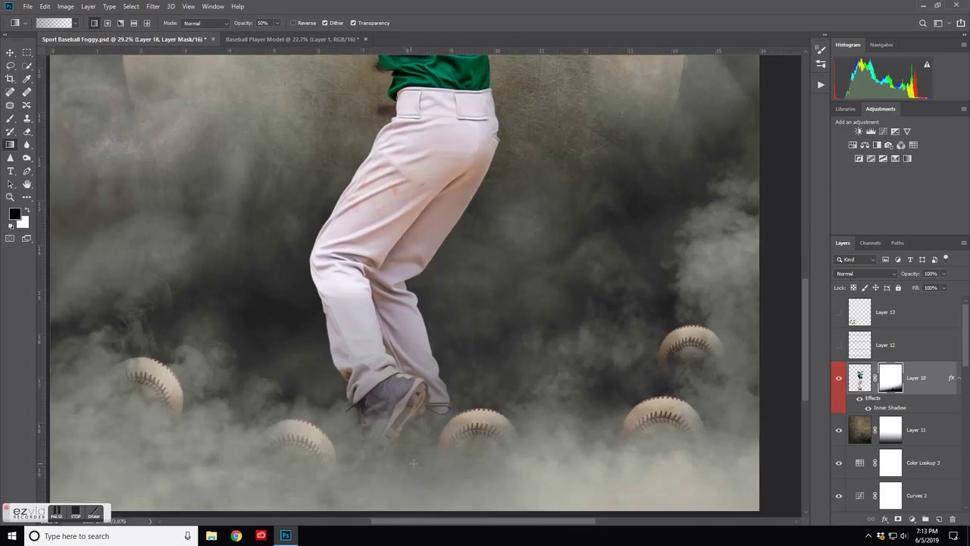
scroll(403, 464, down, 5)
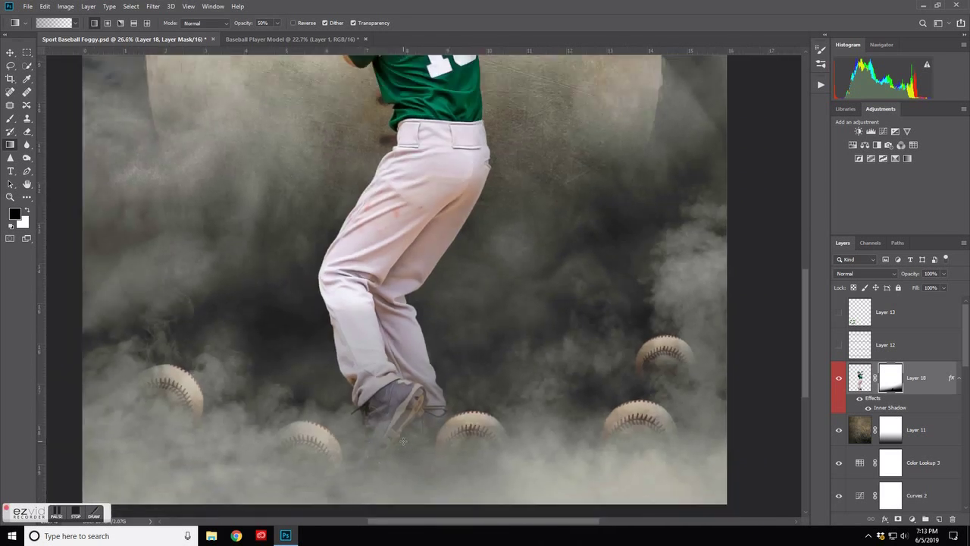
drag(431, 332, 417, 365)
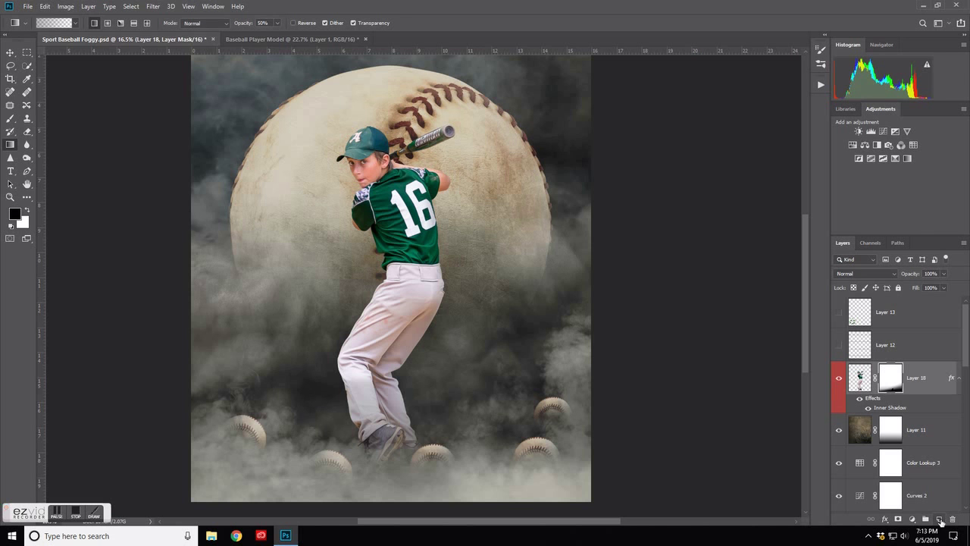
Step: Add empty Layer 19 above the player and choose the 500 px Smoke brush preset
click(939, 519)
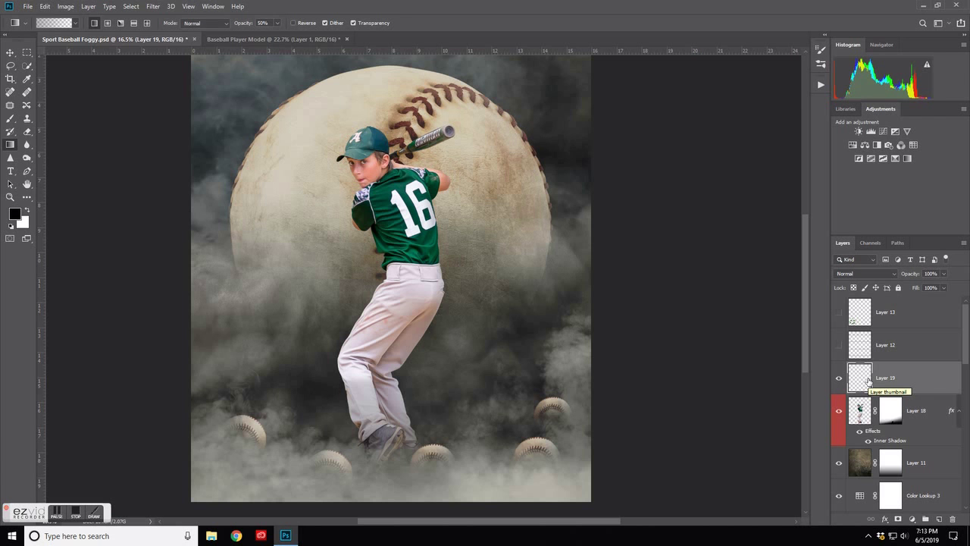
click(10, 119)
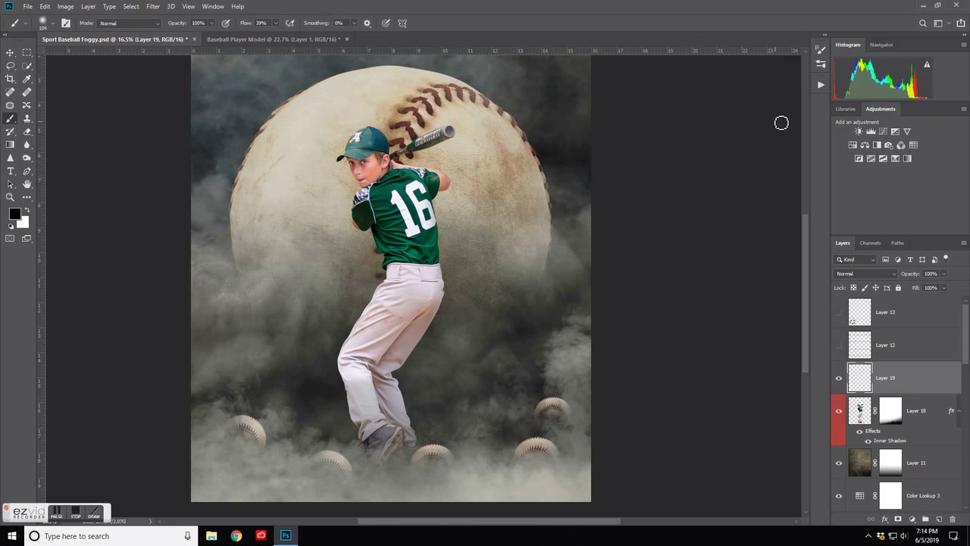
click(820, 64)
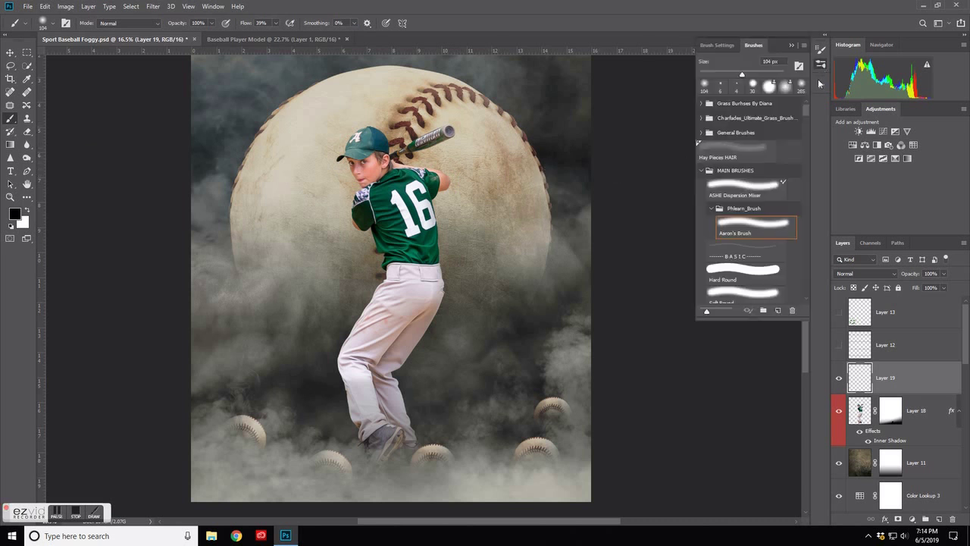
drag(807, 111, 810, 153)
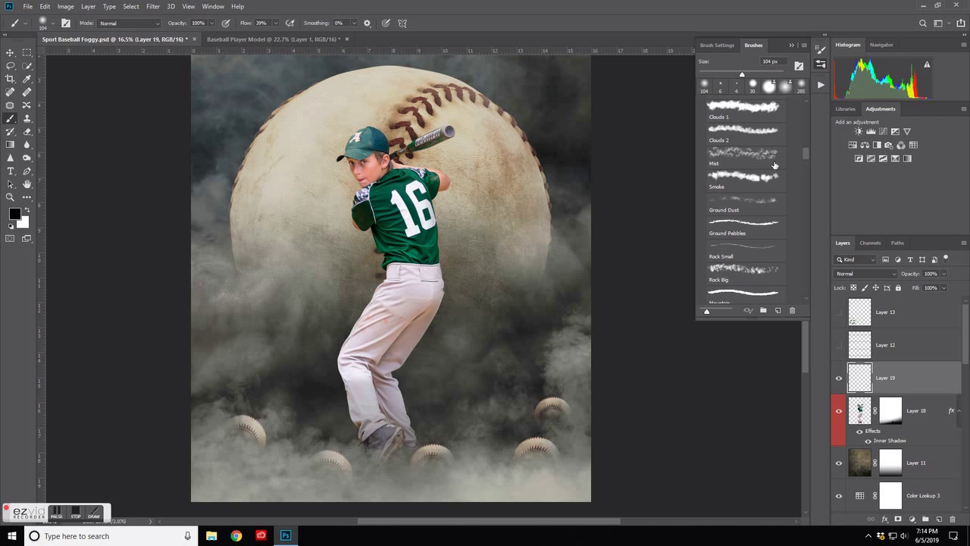
click(745, 180)
click(791, 47)
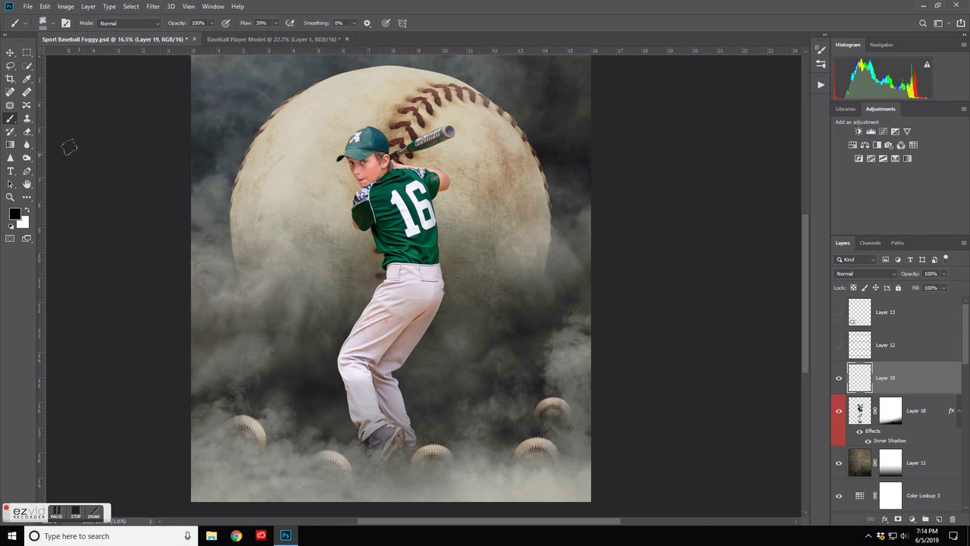
Step: Sample the fog grey #757670 as foreground colour and enlarge the brush to 779 px
click(19, 216)
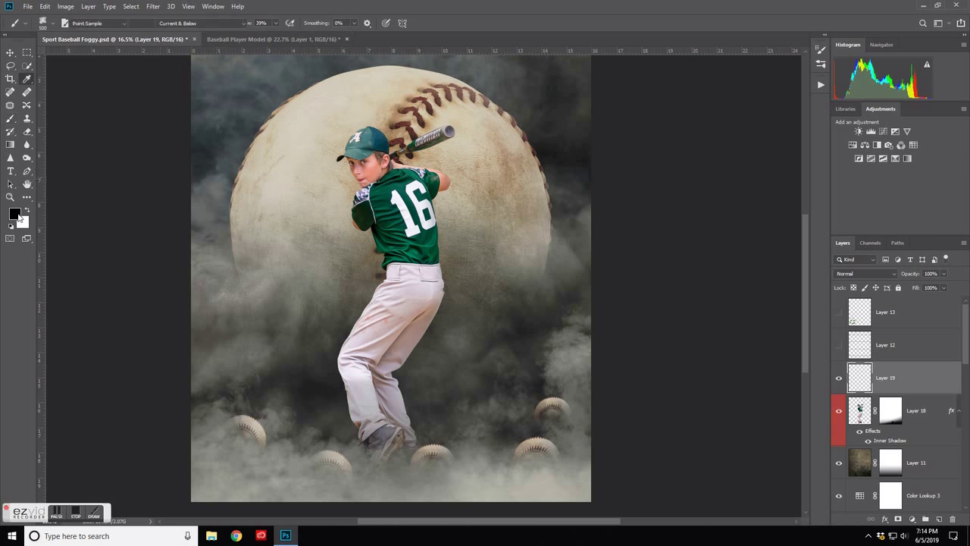
click(262, 349)
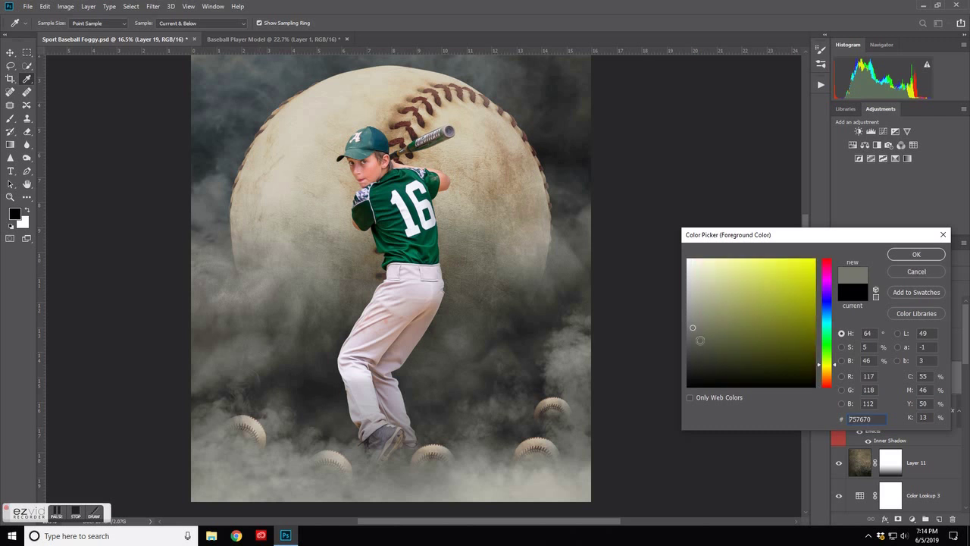
click(916, 254)
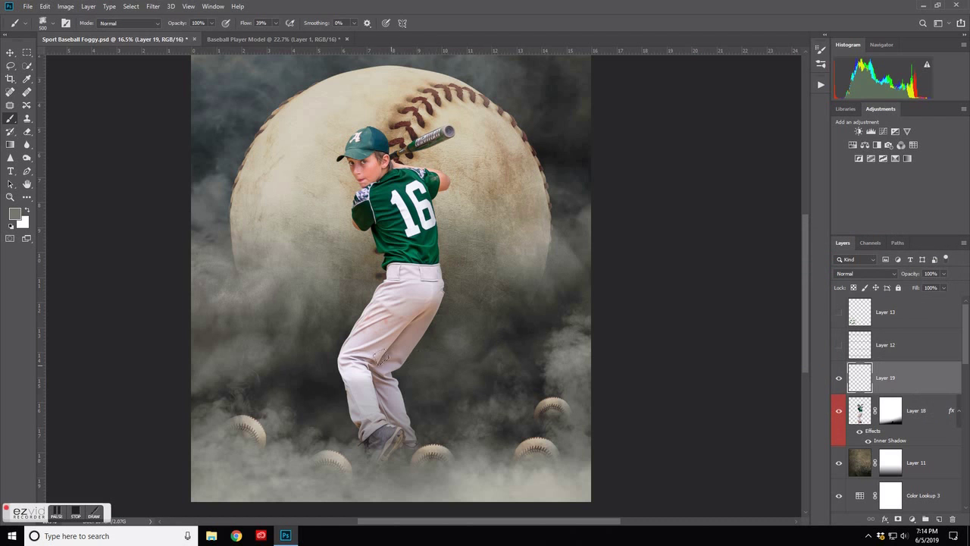
drag(382, 357, 399, 366)
Step: Clip Layer 19 to the batter, paint smoke over his legs, and lower it to 54% opacity
right_click(909, 385)
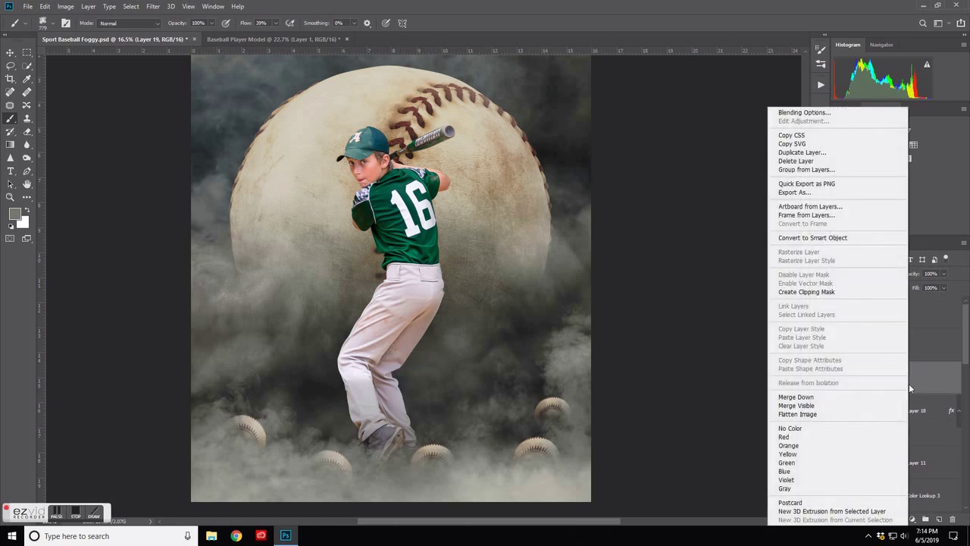
click(833, 292)
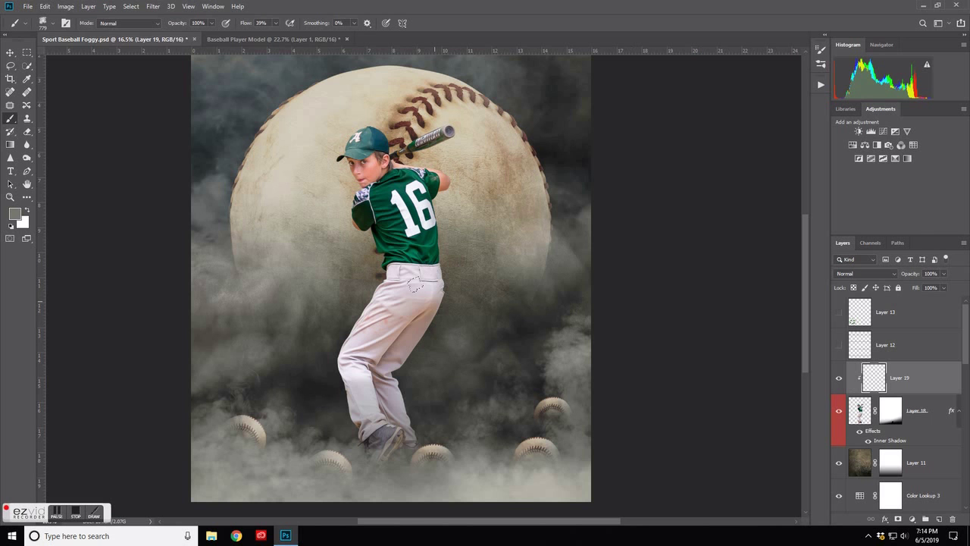
mouse_move(408, 299)
mouse_down()
mouse_move(387, 439)
mouse_move(362, 409)
mouse_move(335, 309)
mouse_move(386, 303)
mouse_move(375, 424)
mouse_move(342, 347)
mouse_move(383, 299)
mouse_move(424, 276)
mouse_move(364, 347)
mouse_up()
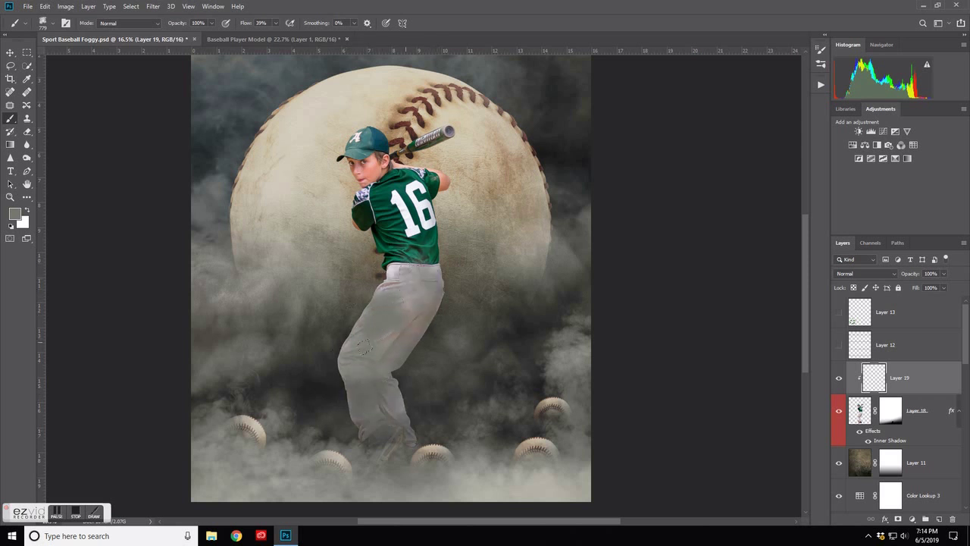
drag(914, 273, 892, 276)
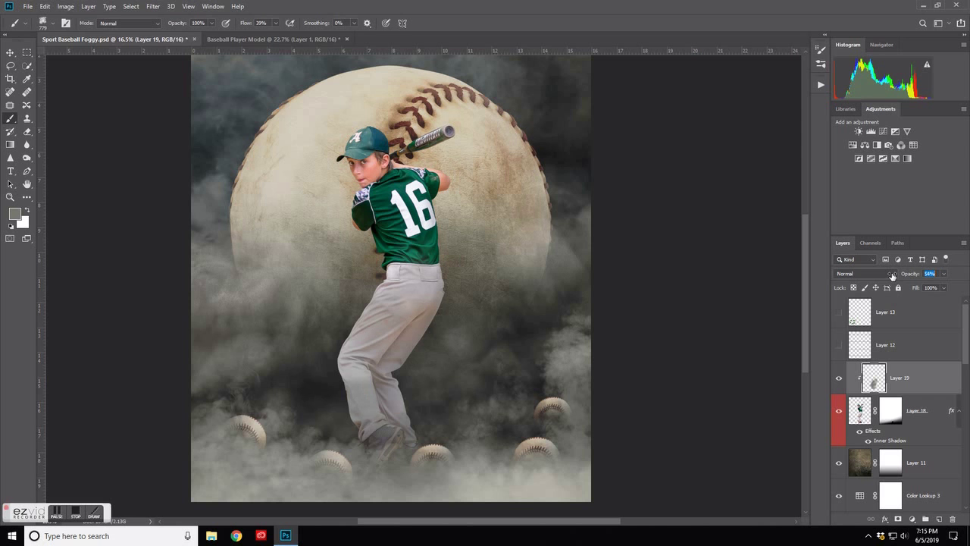
click(867, 410)
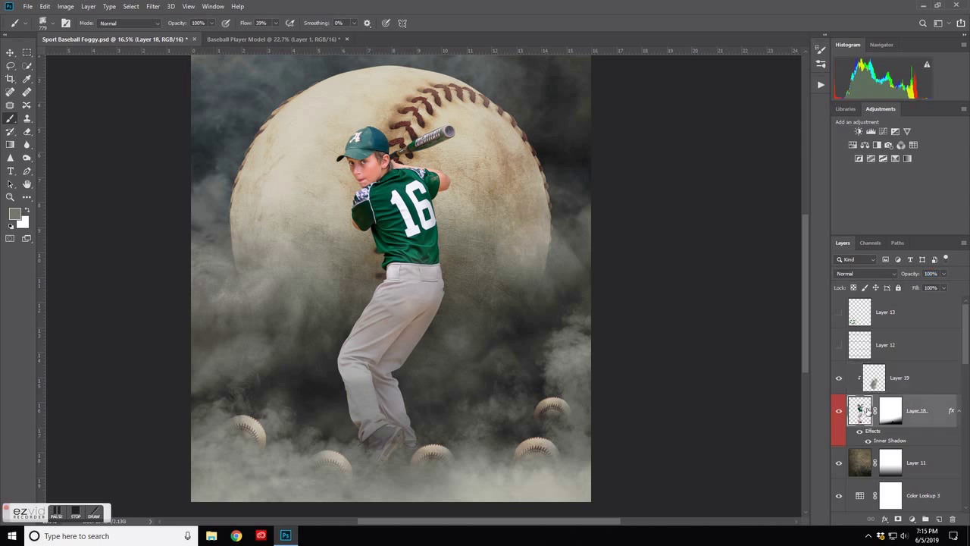
Step: Add a clipped Curves 4 that darkens midtones, lifts shadows and lowers highlights
click(885, 130)
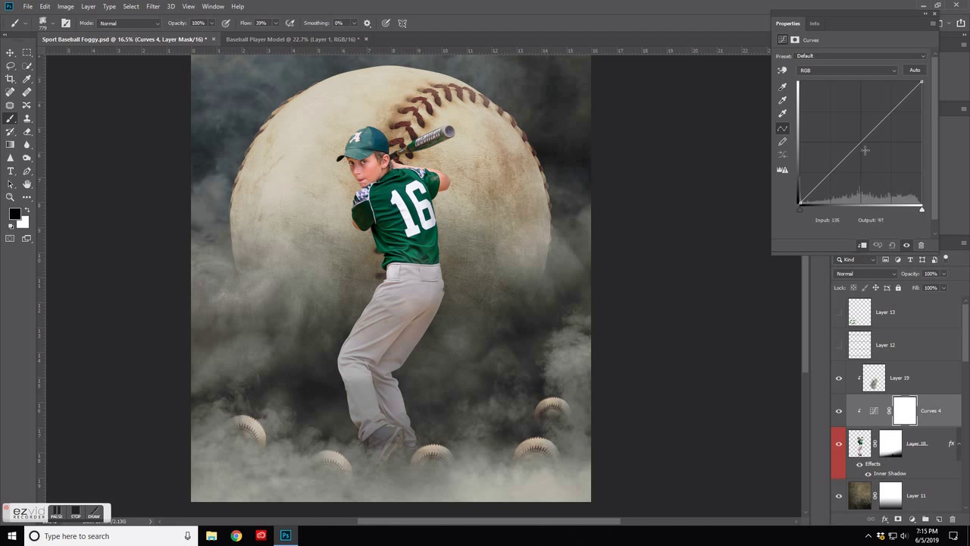
mouse_move(860, 142)
mouse_down()
mouse_move(884, 158)
mouse_move(879, 151)
mouse_up()
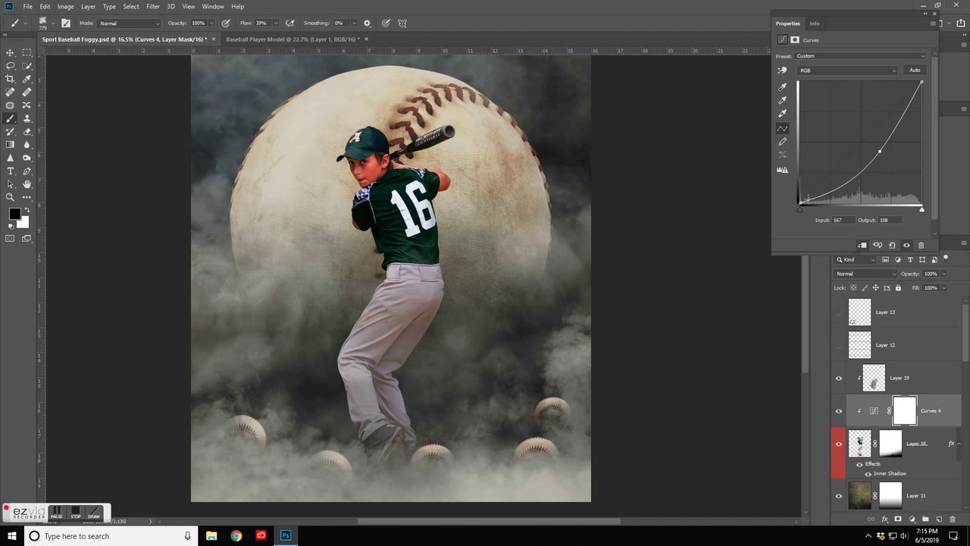
drag(800, 203, 798, 194)
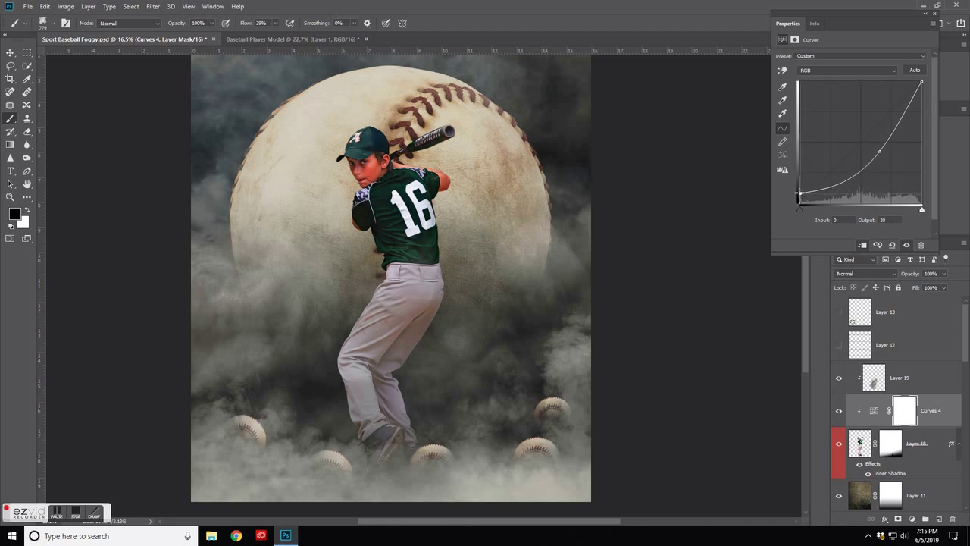
drag(921, 81, 921, 91)
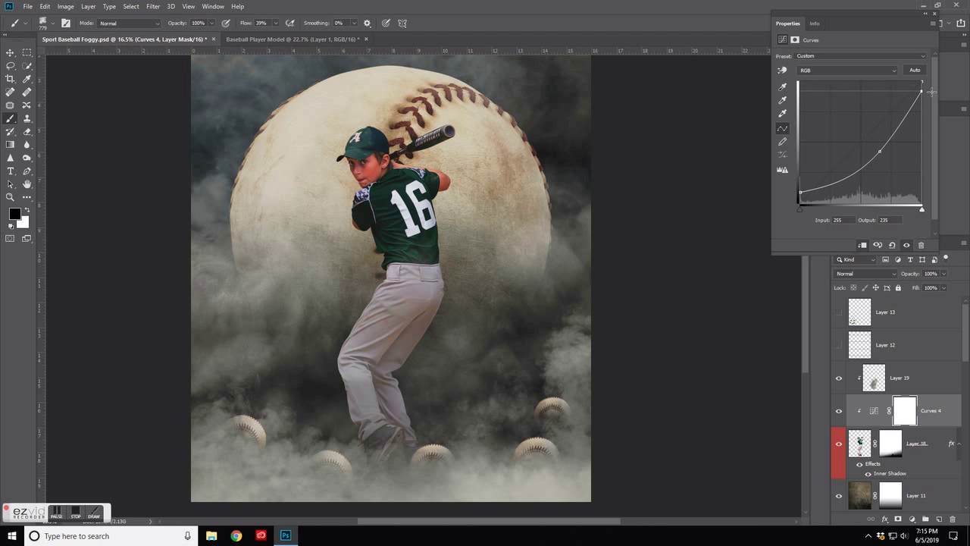
Step: Pull down a point on the Blue curve to slightly reduce blue
click(860, 72)
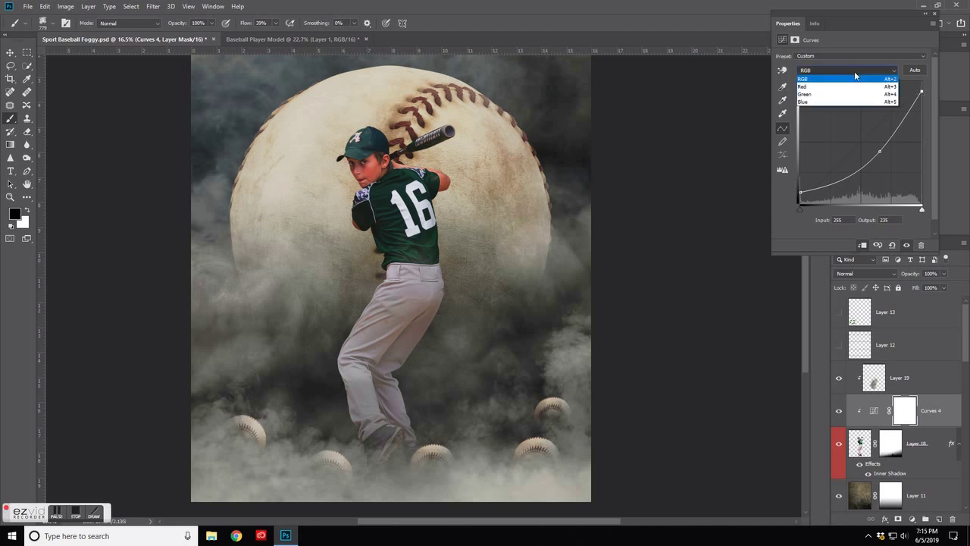
click(817, 103)
click(866, 142)
drag(866, 142, 864, 142)
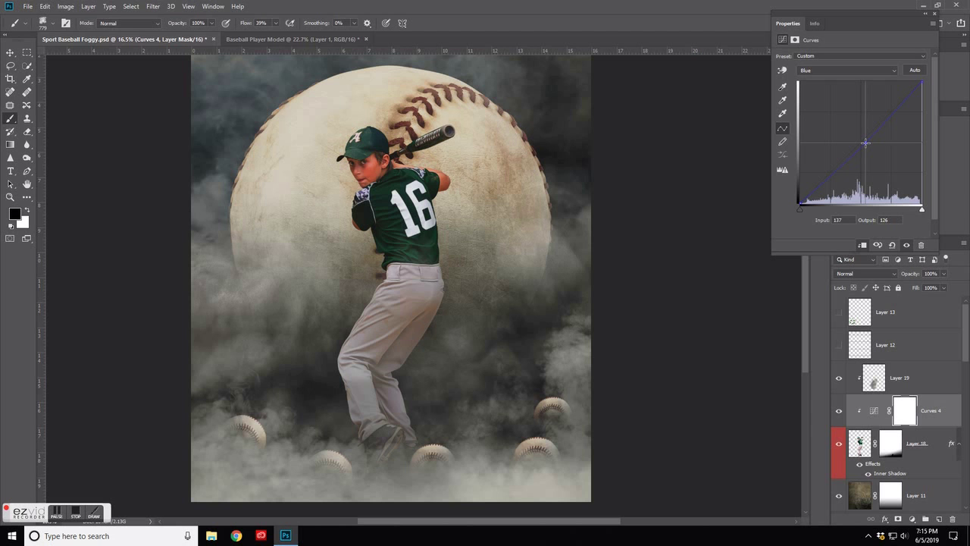
click(935, 13)
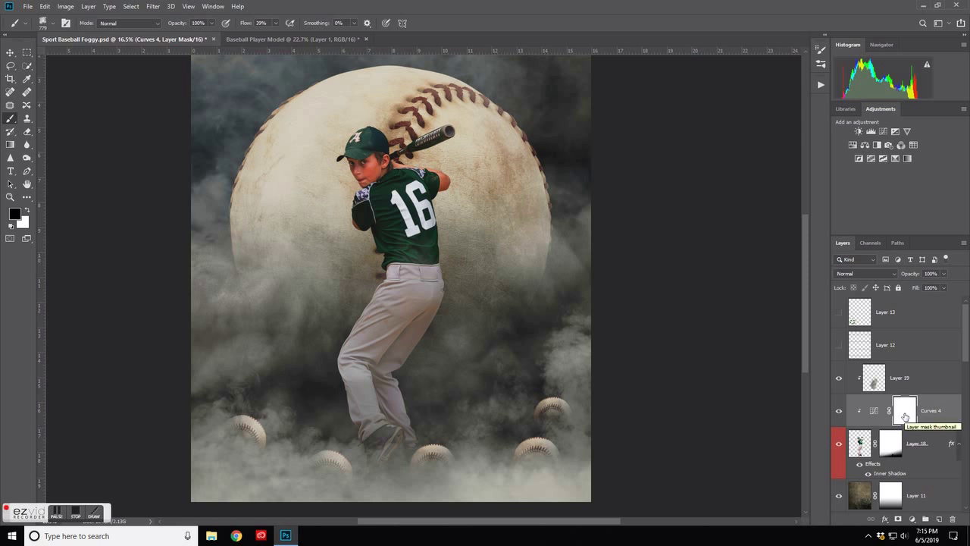
Step: Invert the Curves 4 mask to solid black
right_click(905, 417)
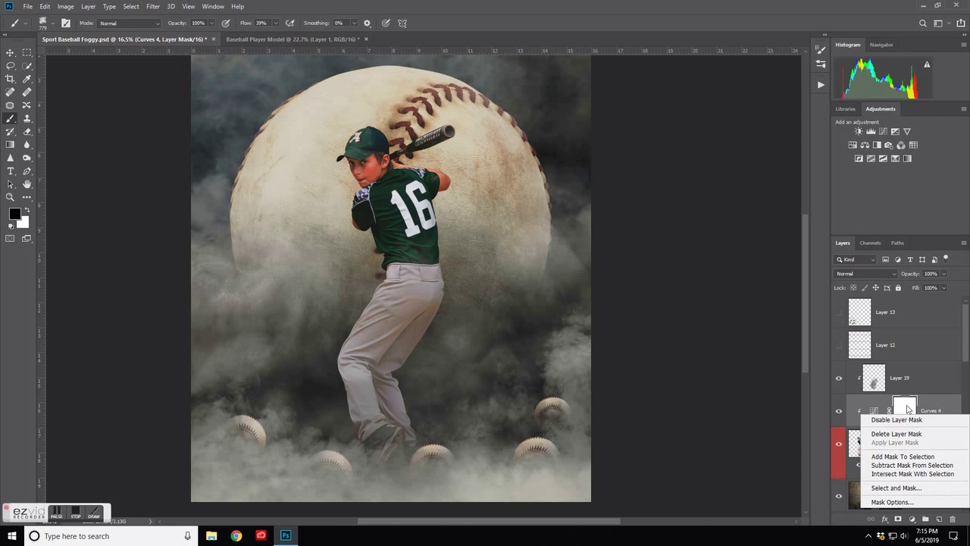
click(906, 409)
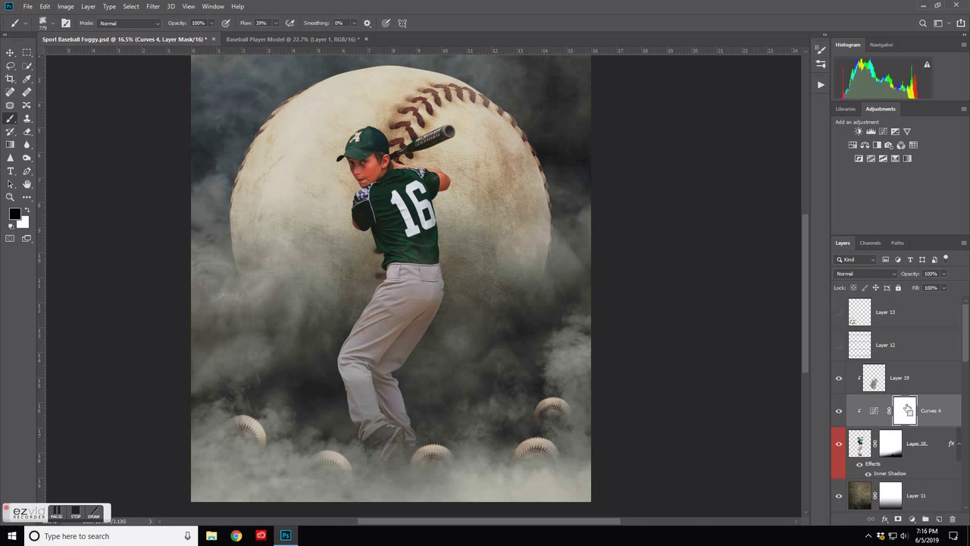
key(ctrl+i)
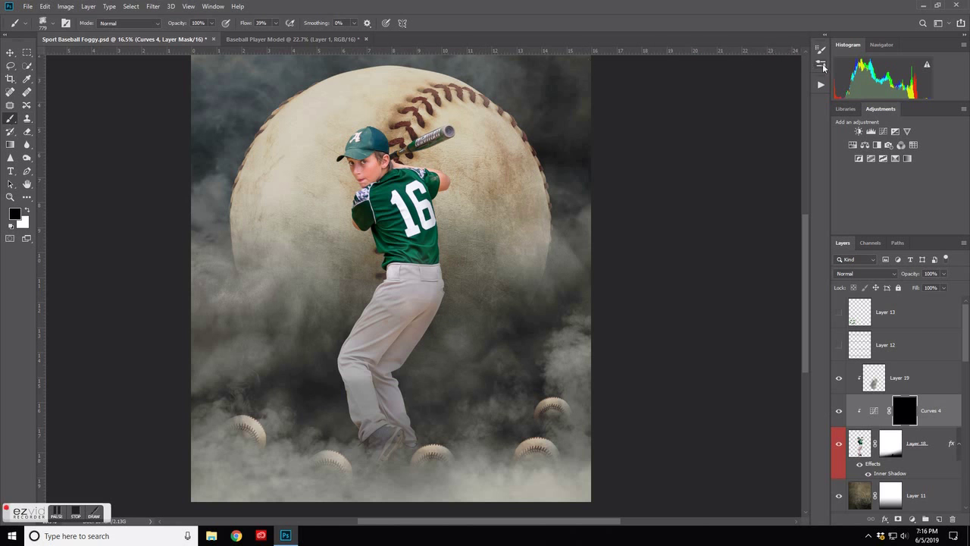
Step: Choose the 104 px soft round brush preset
click(821, 66)
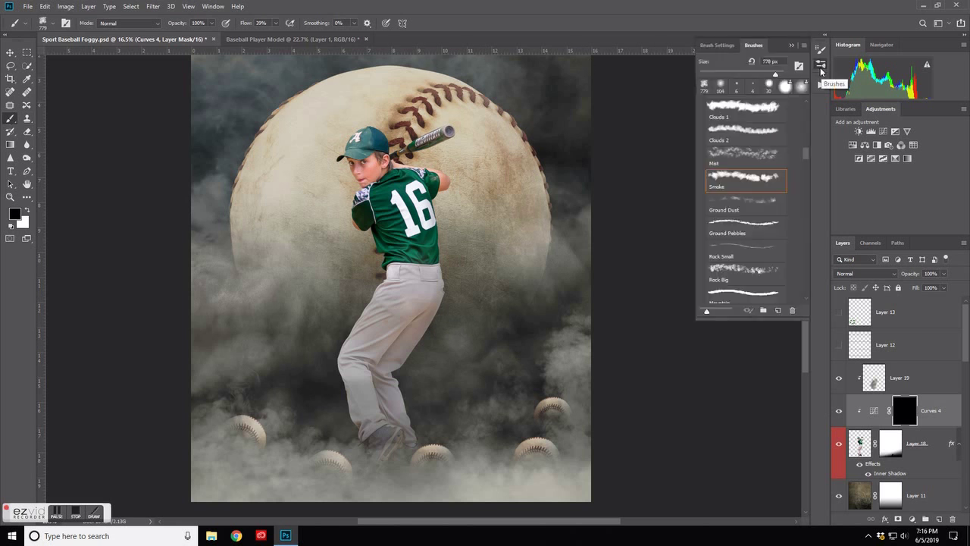
click(721, 86)
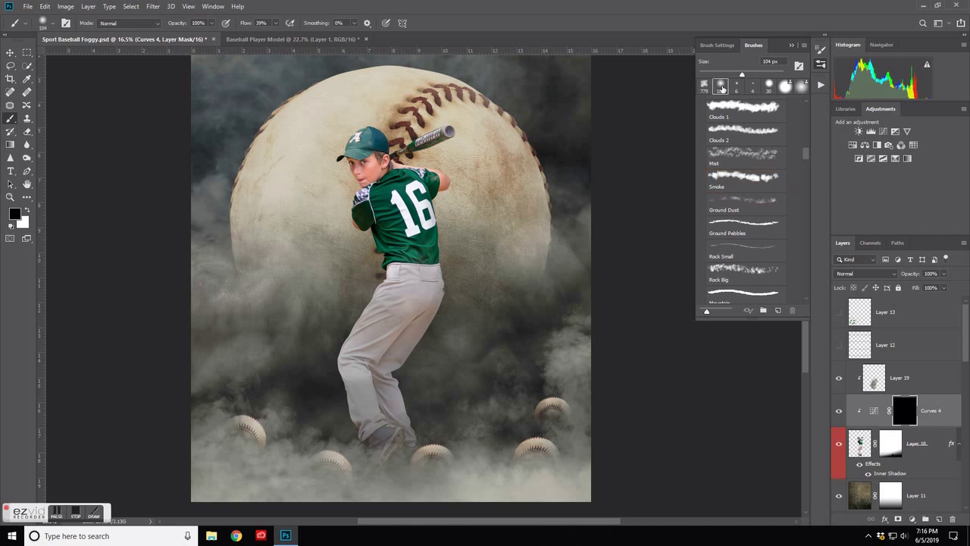
click(791, 45)
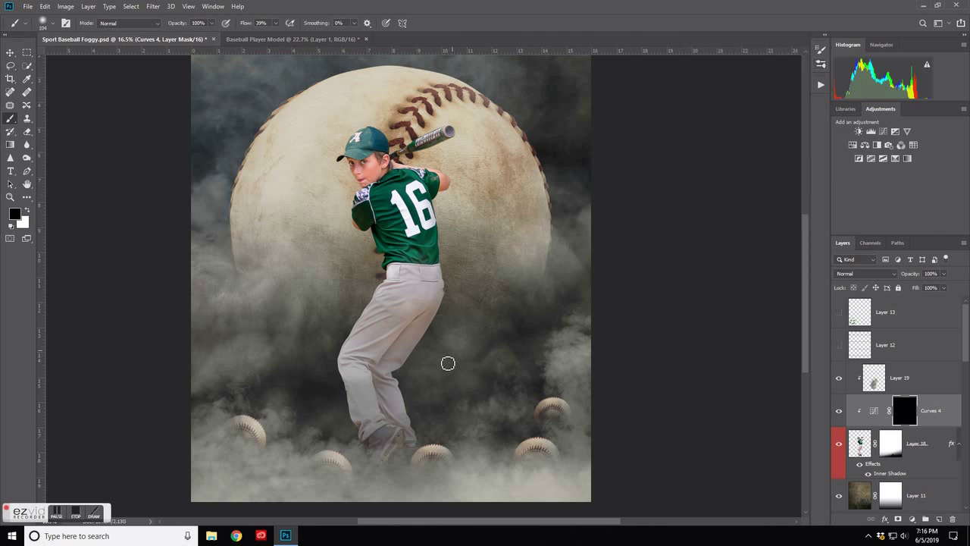
Step: With an ~892 px white brush, paint over the player's whole figure on the Curves 4 mask
alt+right_click(400, 409)
drag(399, 409, 432, 403)
click(27, 210)
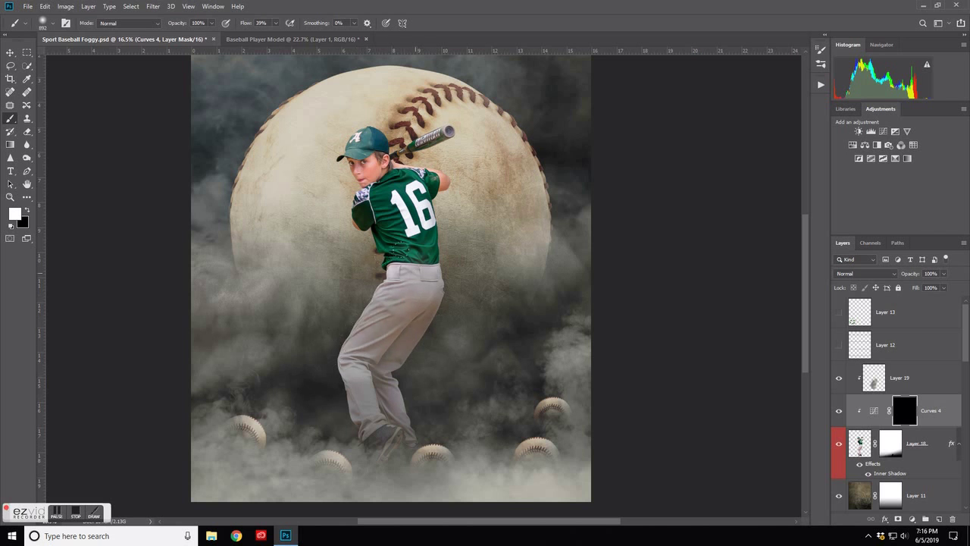
drag(356, 220, 356, 220)
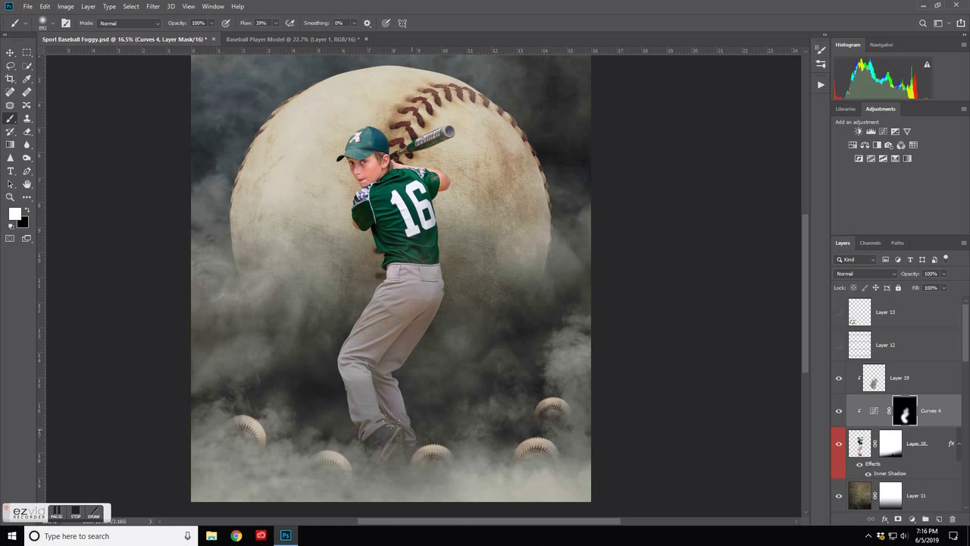
drag(394, 341, 421, 282)
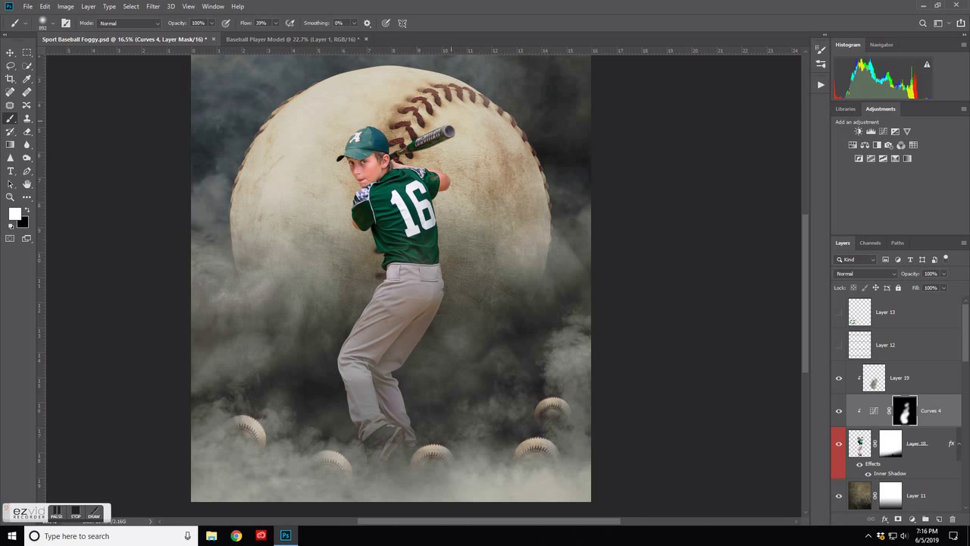
Step: Switch the painting colour back to black and shrink the brush to about 431 px
key(x)
key(x)
drag(402, 180, 383, 181)
scroll(500, 326, up, 1)
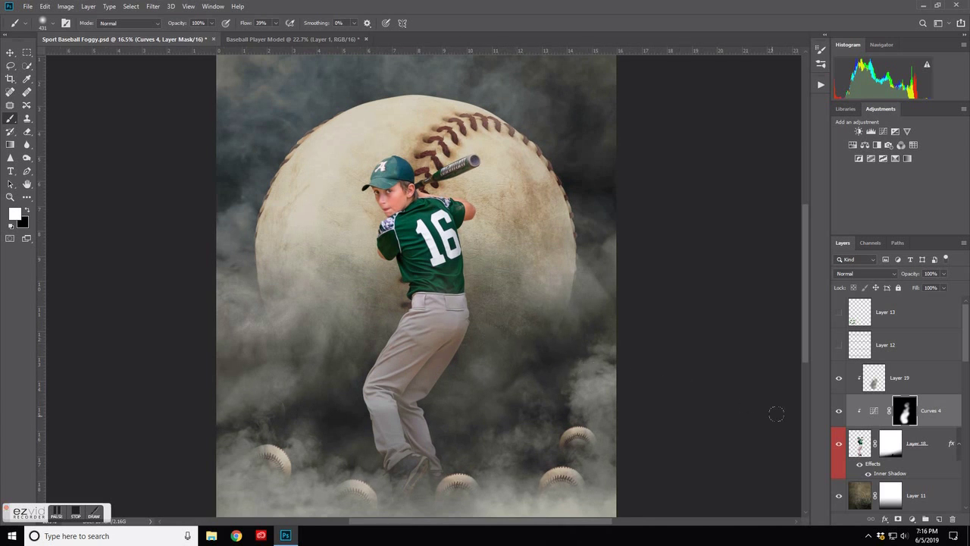
Step: Clip a Hue/Saturation layer to Layer 18, setting Reds to Saturation -7 and Lightness -13
click(859, 447)
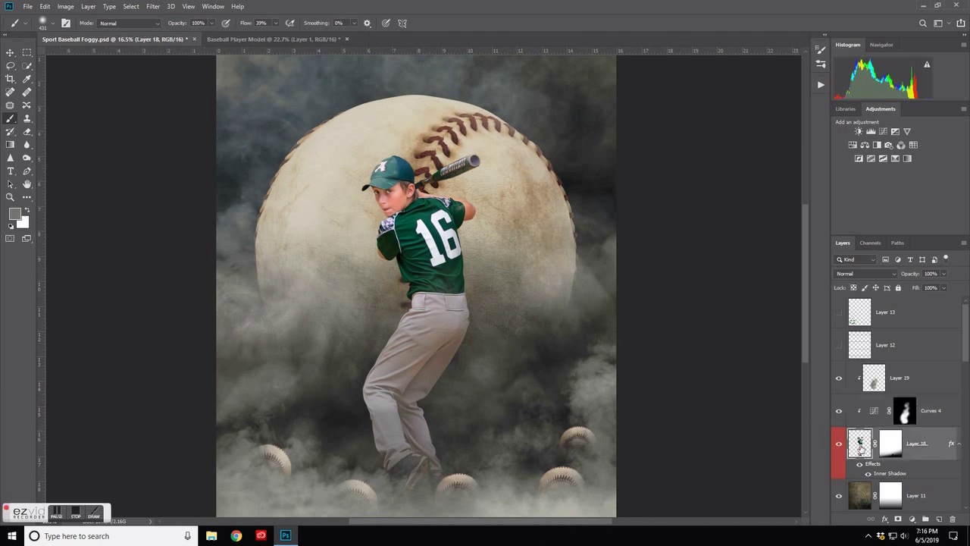
click(852, 147)
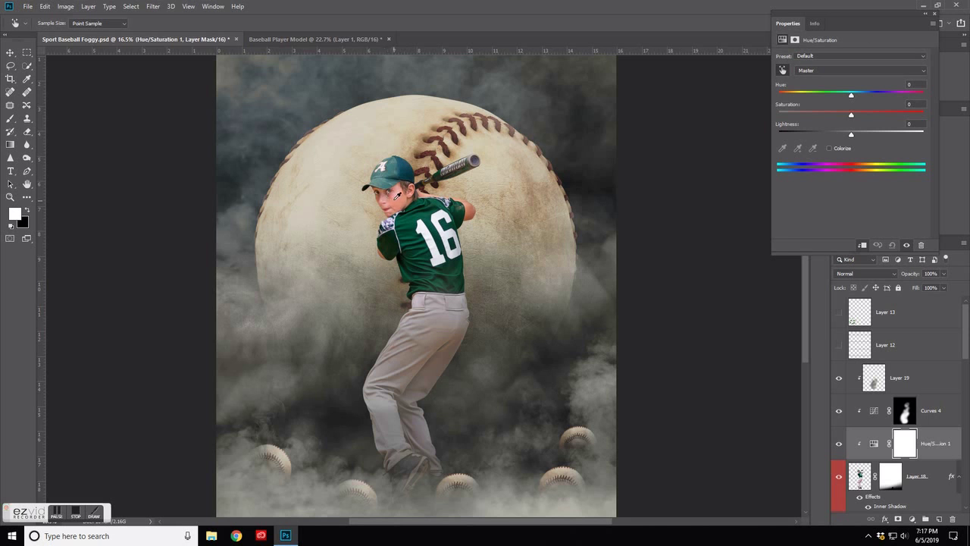
click(391, 194)
mouse_move(850, 115)
mouse_down()
mouse_move(804, 115)
mouse_move(847, 111)
mouse_up()
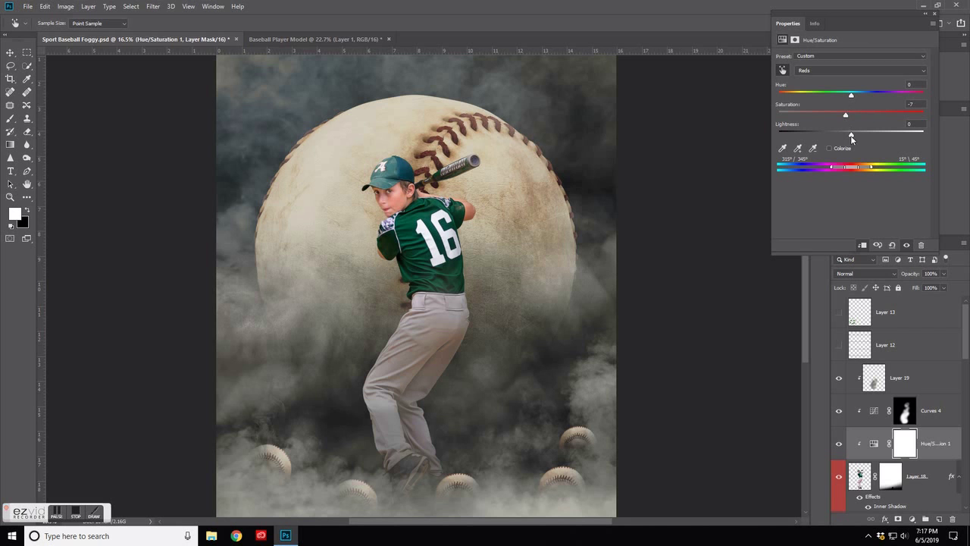
drag(850, 135, 844, 135)
click(933, 13)
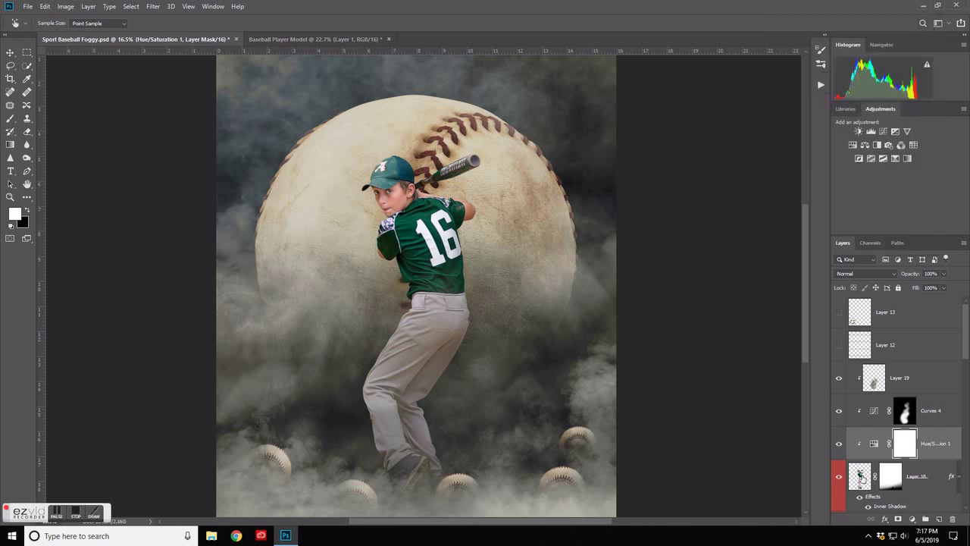
key(b)
click(860, 476)
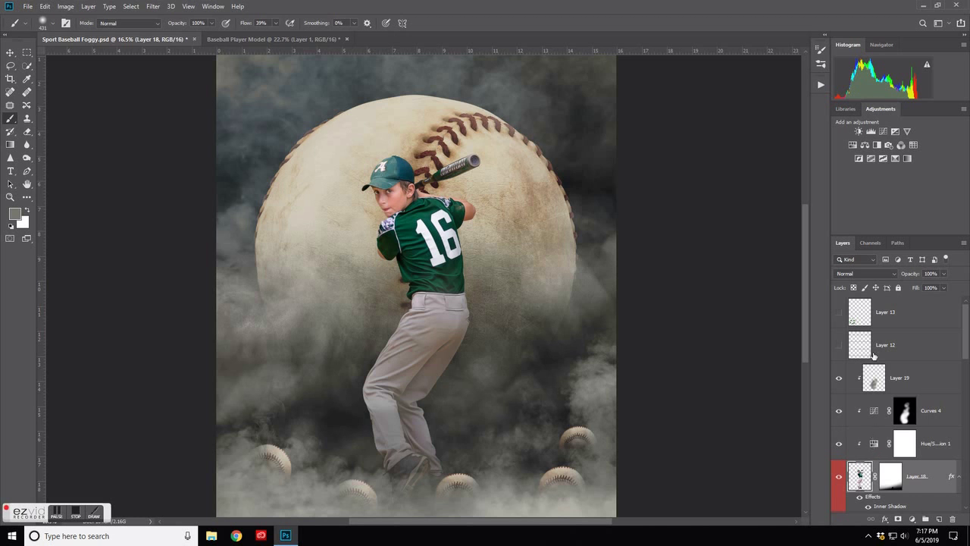
Step: Clip a Brightness/Contrast layer above Layer 18 at Contrast -7 and Brightness -2
click(860, 131)
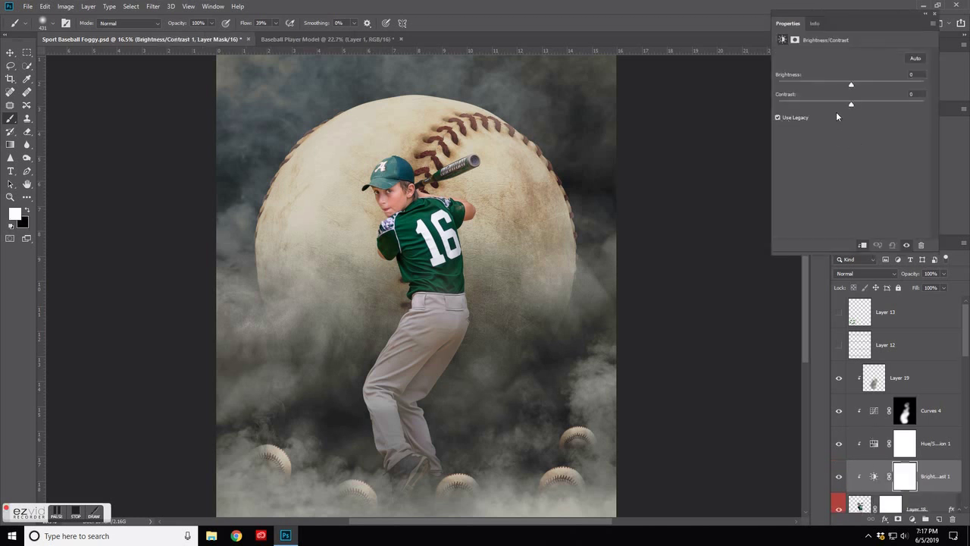
drag(850, 102, 845, 102)
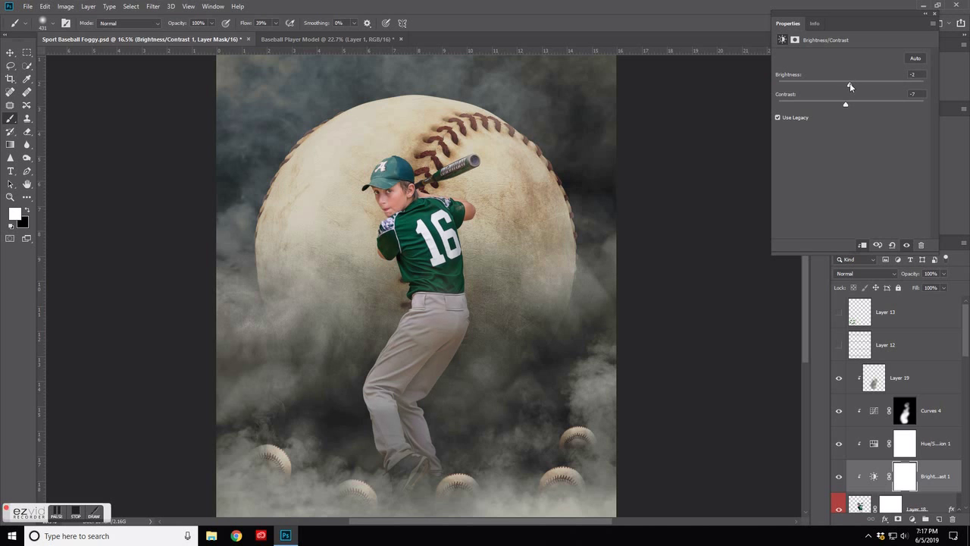
click(935, 15)
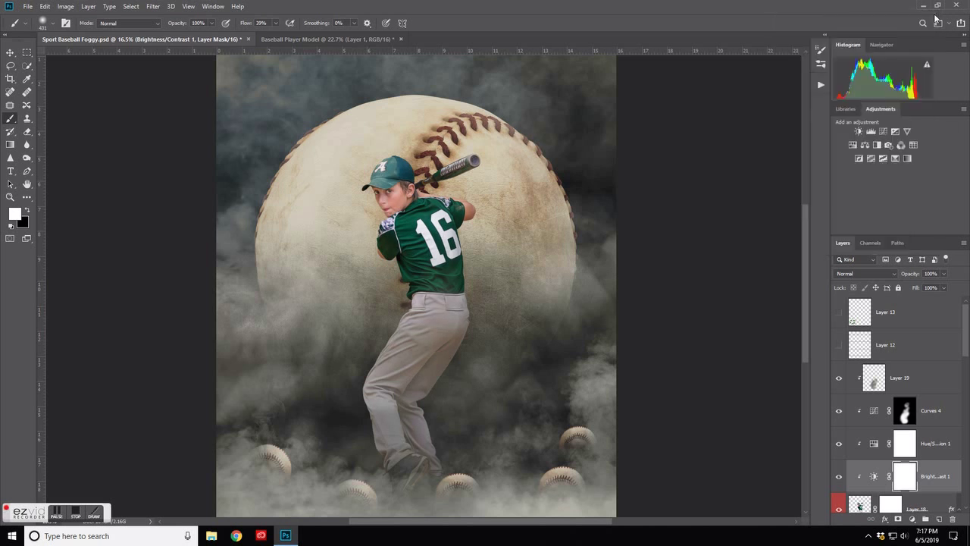
scroll(872, 469, down, 1)
click(866, 476)
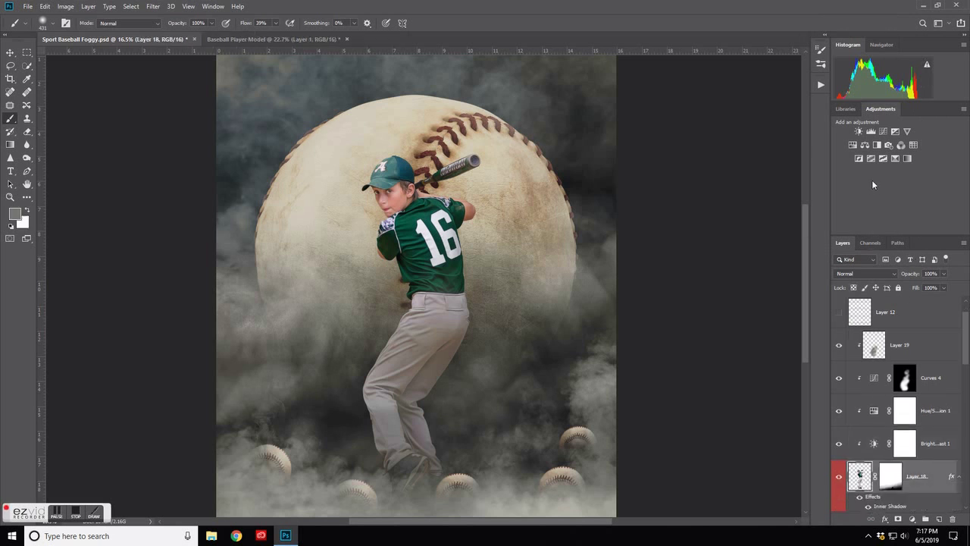
Step: Clip a Vibrance layer above Layer 18 with Saturation raised to +5
click(906, 132)
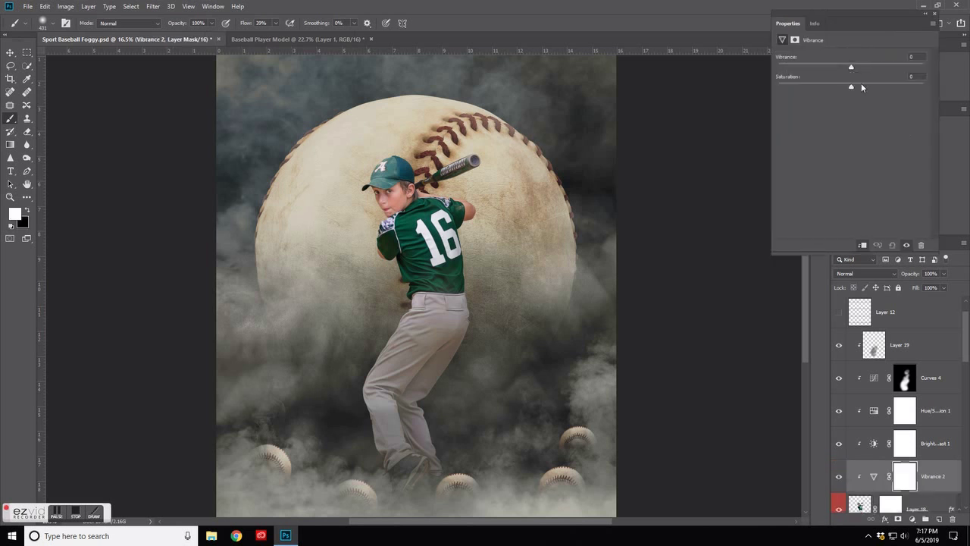
drag(851, 89, 854, 89)
click(934, 14)
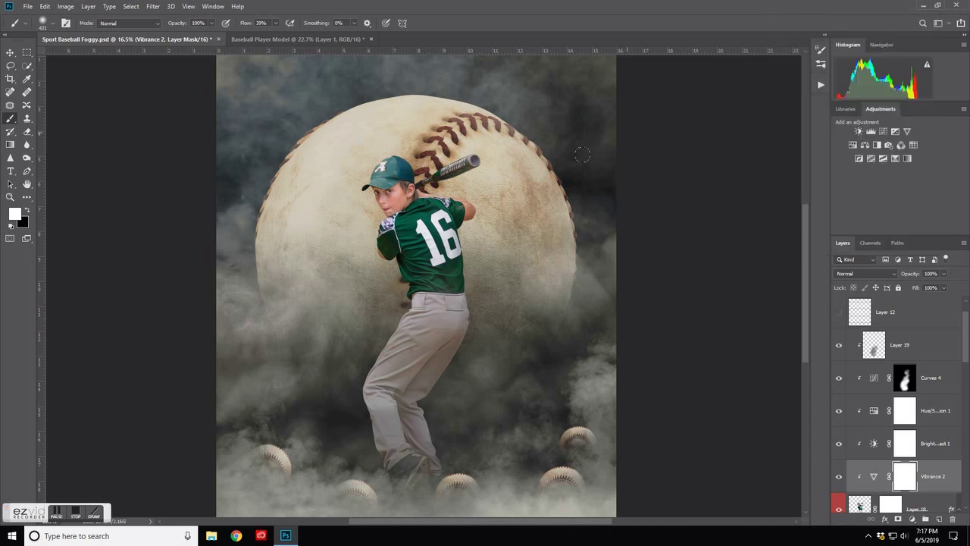
Step: Toggle between fit-to-window zoom levels to review the finished composite
key(ctrl+0)
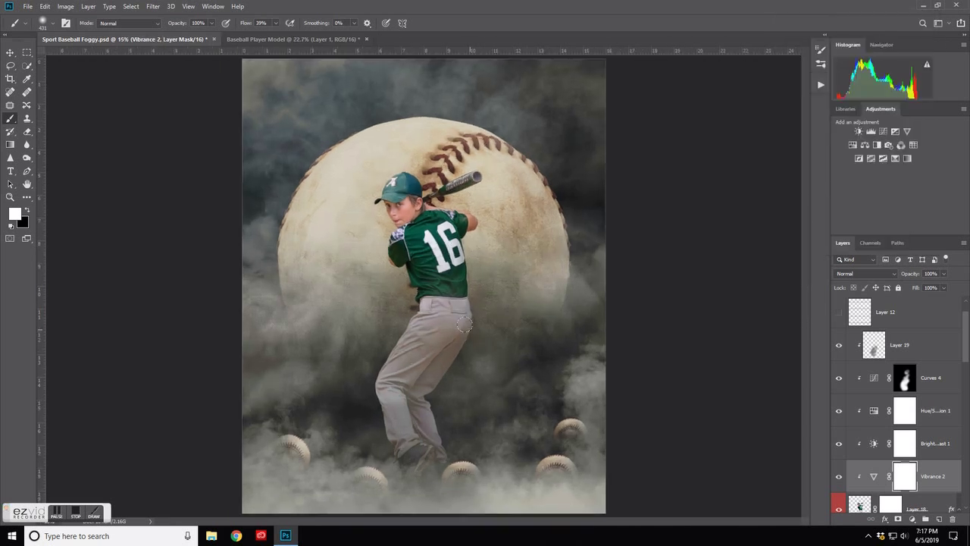
key(ctrl+0)
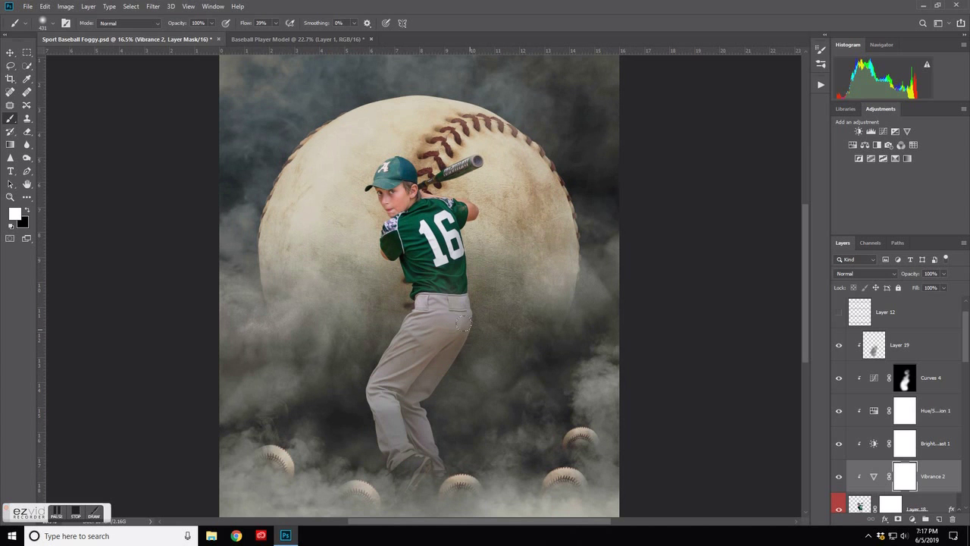
key(ctrl+0)
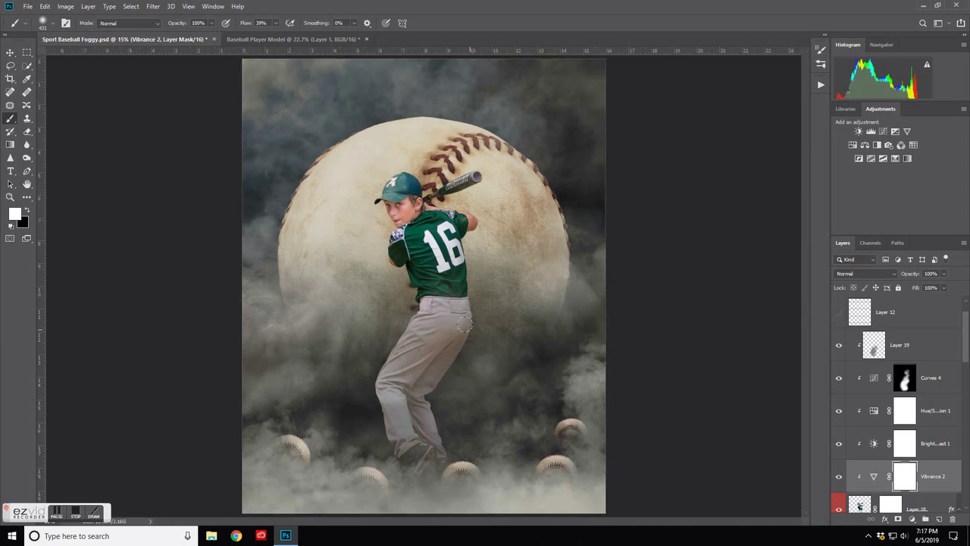
scroll(464, 324, up, 1)
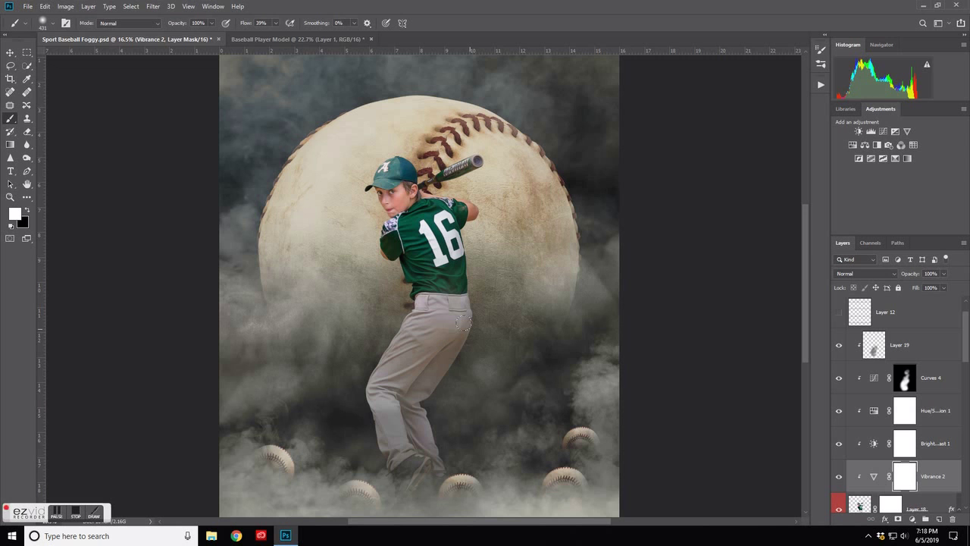
click(75, 510)
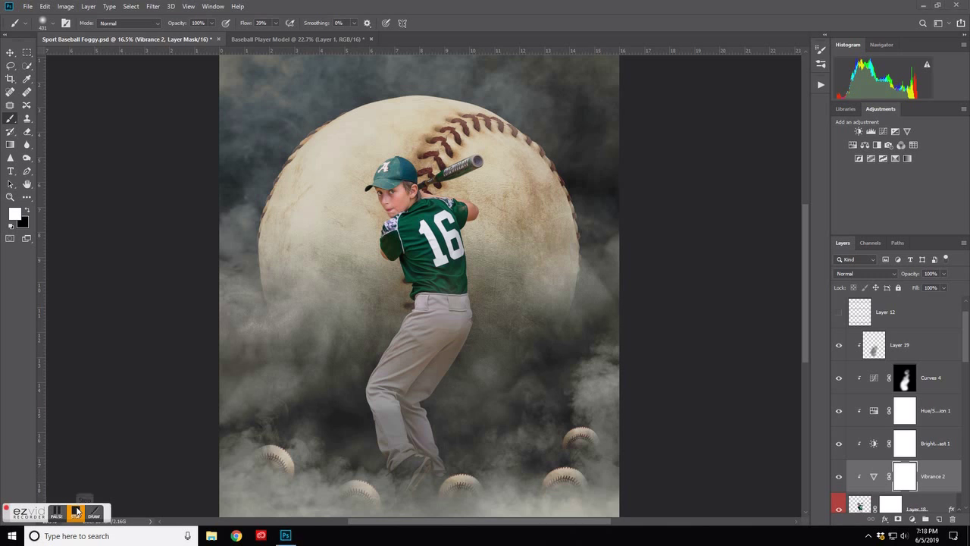